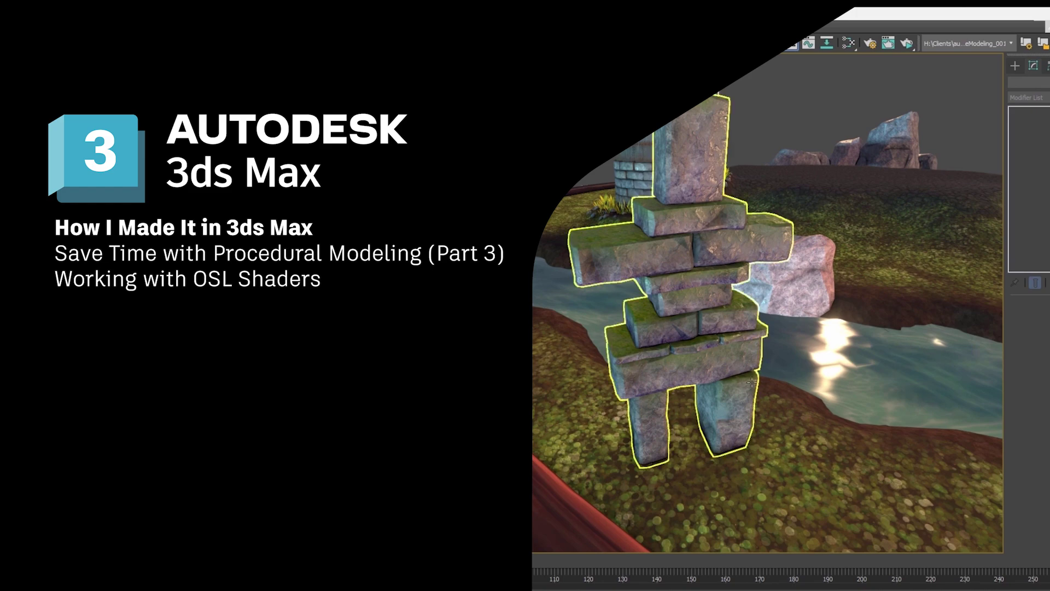
# Select the inukshuk and spin it to show its sides.
pyautogui.click(735, 366)
pyautogui.press('e')
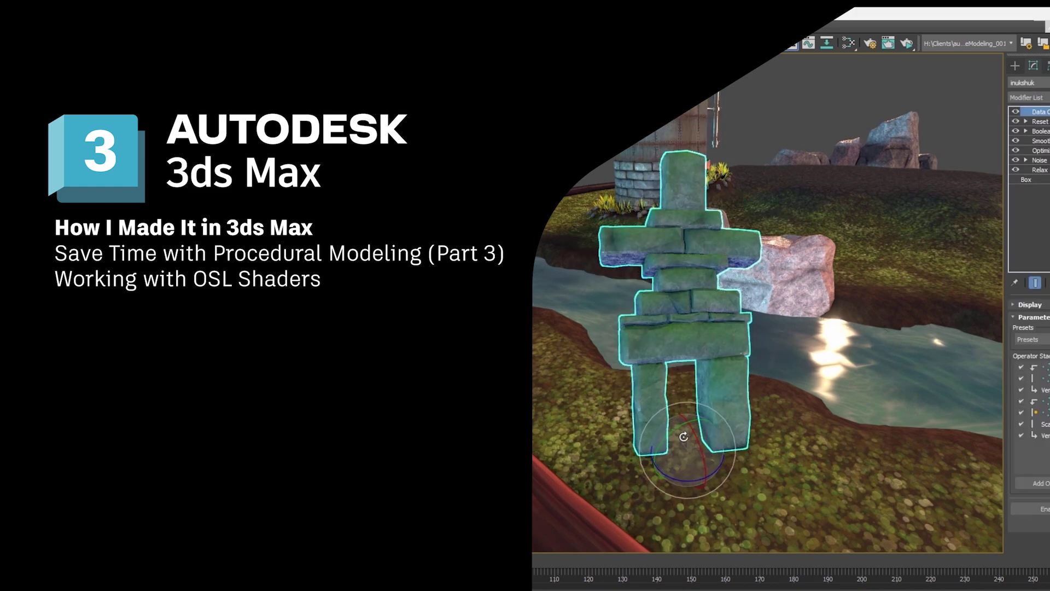
pyautogui.moveTo(684, 436); pyautogui.dragTo(711, 421)
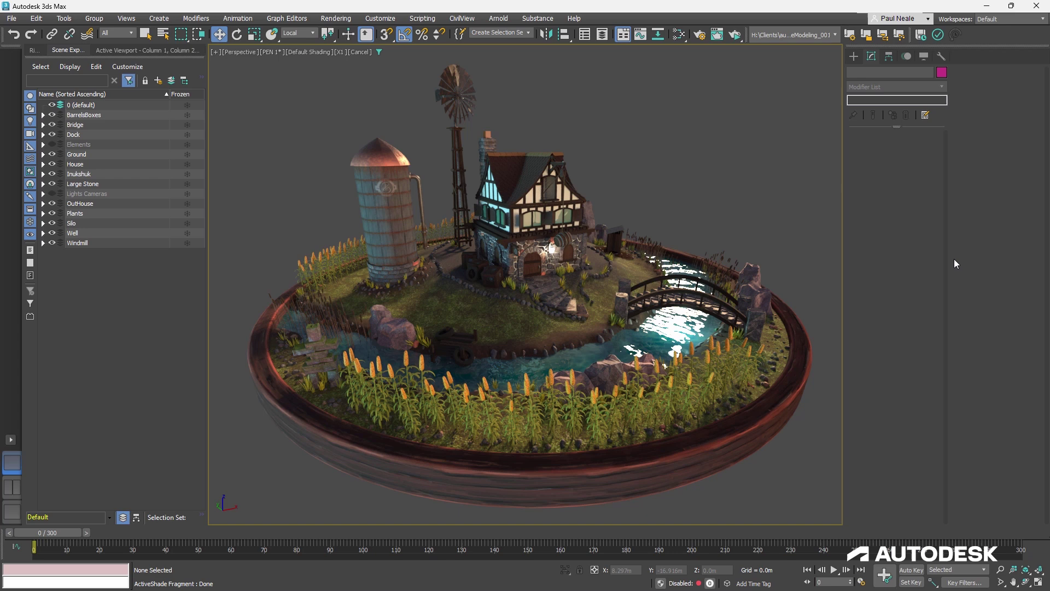
# In the Ground graph, nudge UVW Channel Map #173 and show its map channel 2 parameters.
pyautogui.press('m')
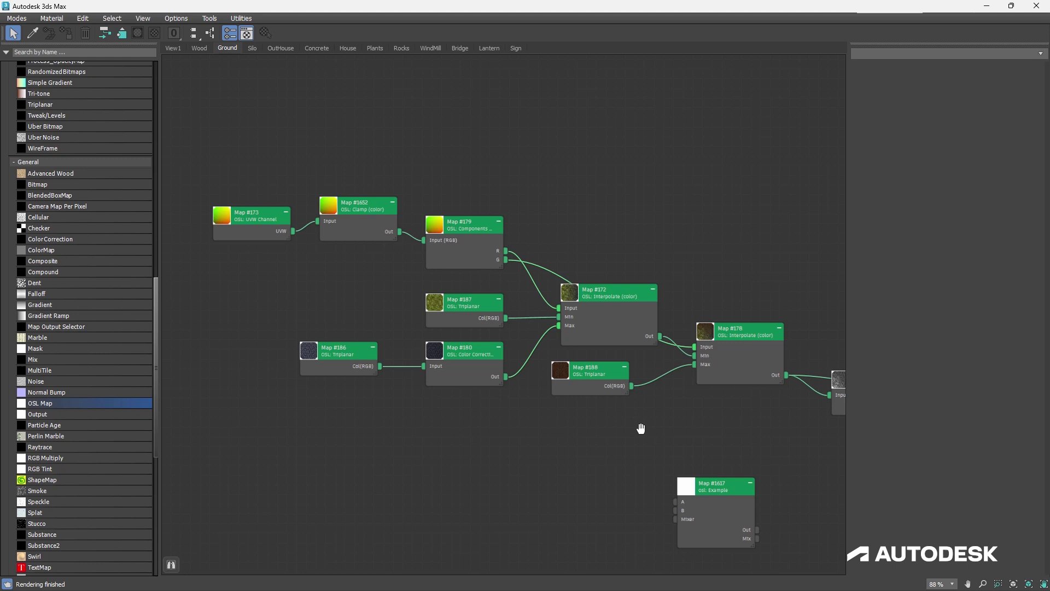
pyautogui.moveTo(641, 428)
pyautogui.mouseDown(button='middle')
pyautogui.moveTo(614, 417)
pyautogui.moveTo(478, 415)
pyautogui.moveTo(657, 427)
pyautogui.moveTo(633, 421)
pyautogui.mouseUp(button='middle')
pyautogui.moveTo(233, 212); pyautogui.dragTo(232, 201)
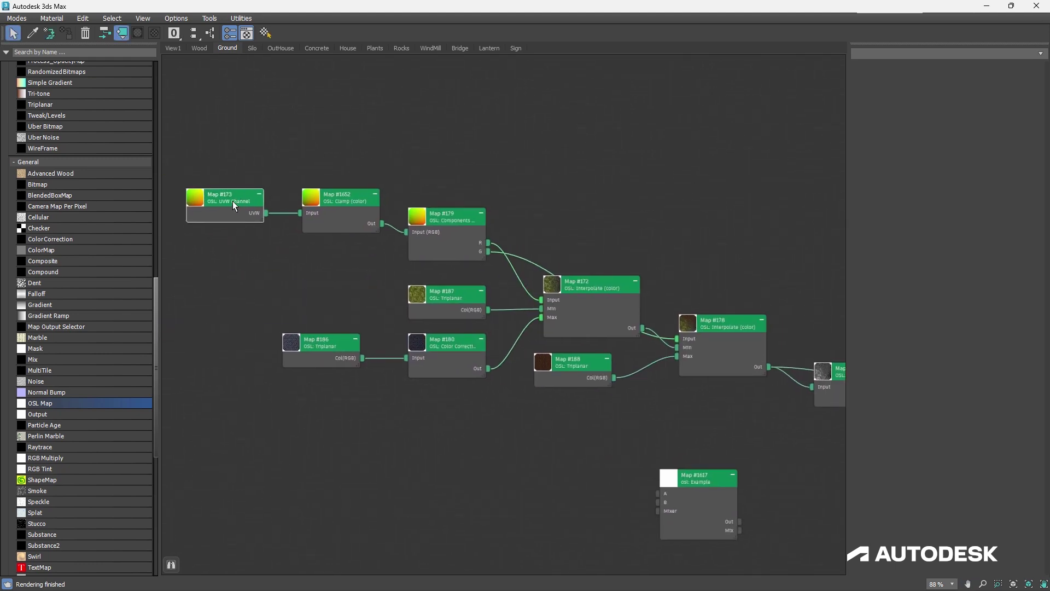
pyautogui.click(347, 201)
pyautogui.click(441, 215)
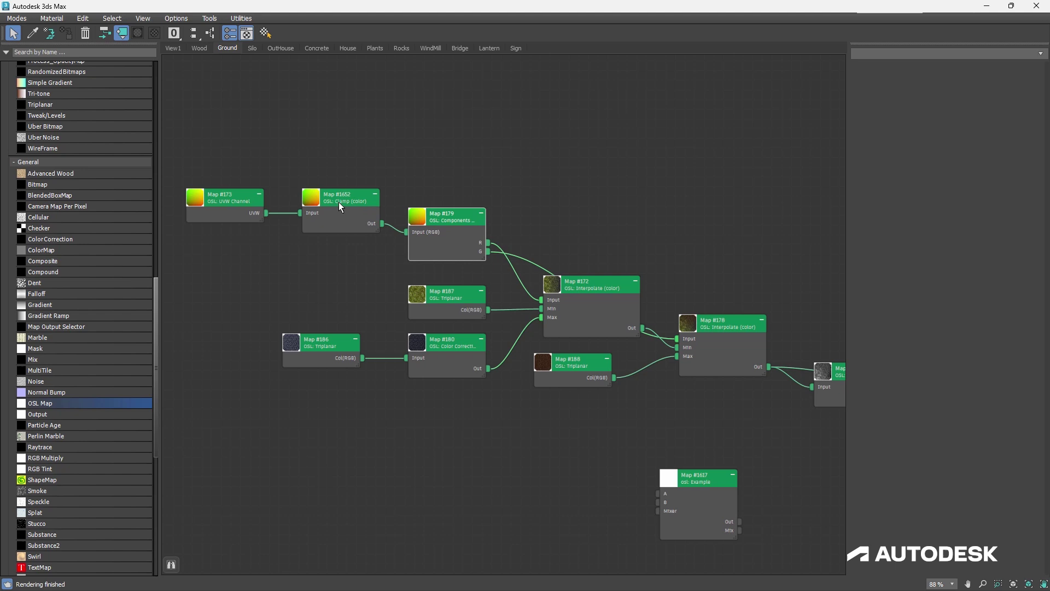
pyautogui.click(320, 203)
pyautogui.doubleClick(231, 198)
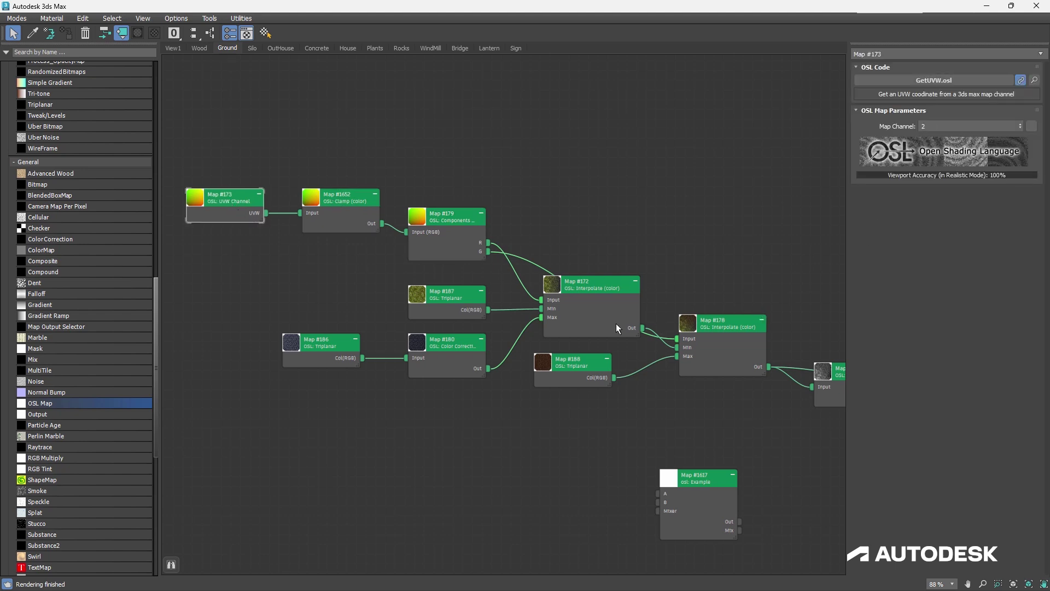
# Line up Interpolate Map #172 with Map #178 and zoom into the node graph.
pyautogui.moveTo(616, 324); pyautogui.dragTo(599, 275, button='middle')
pyautogui.click(572, 244)
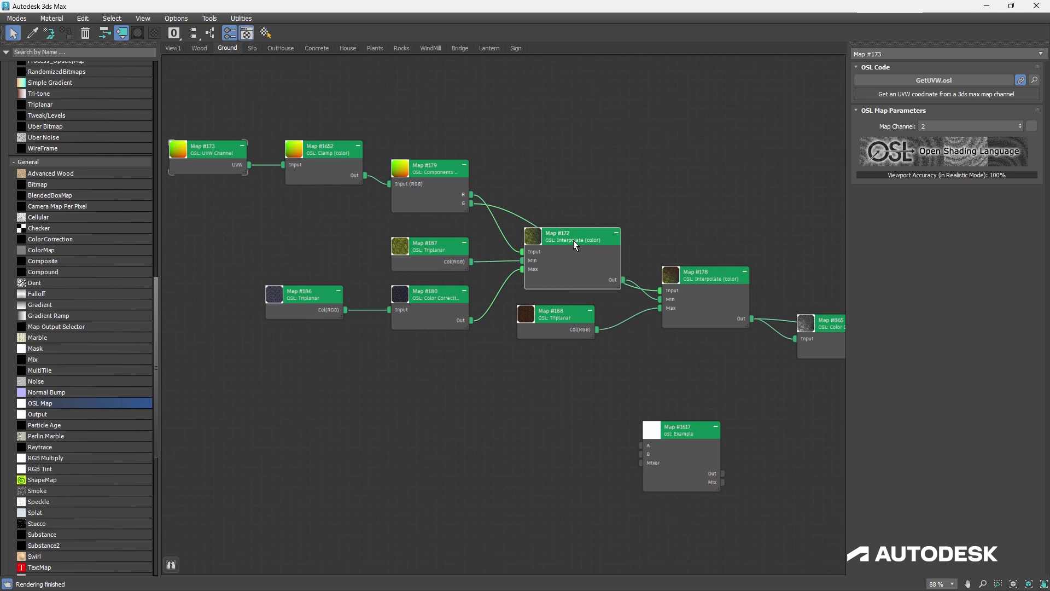
pyautogui.moveTo(573, 241); pyautogui.dragTo(576, 241)
pyautogui.moveTo(710, 282); pyautogui.dragTo(717, 239)
pyautogui.moveTo(303, 323); pyautogui.dragTo(405, 328, button='middle')
pyautogui.press('z')
pyautogui.moveTo(406, 328); pyautogui.dragTo(406, 142)
pyautogui.press('s')
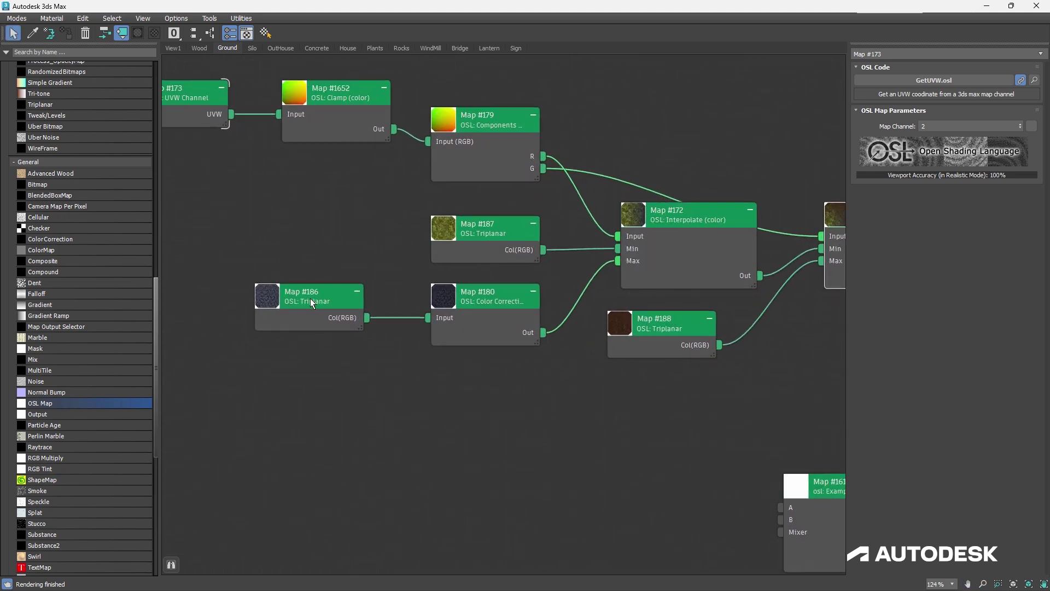
# Shift Triplanar nodes Map #186 and Map #188 slightly right and select Map #187.
pyautogui.click(471, 230)
pyautogui.moveTo(305, 289); pyautogui.dragTo(319, 289)
pyautogui.moveTo(621, 363); pyautogui.dragTo(596, 346, button='middle')
pyautogui.moveTo(625, 327); pyautogui.dragTo(640, 327)
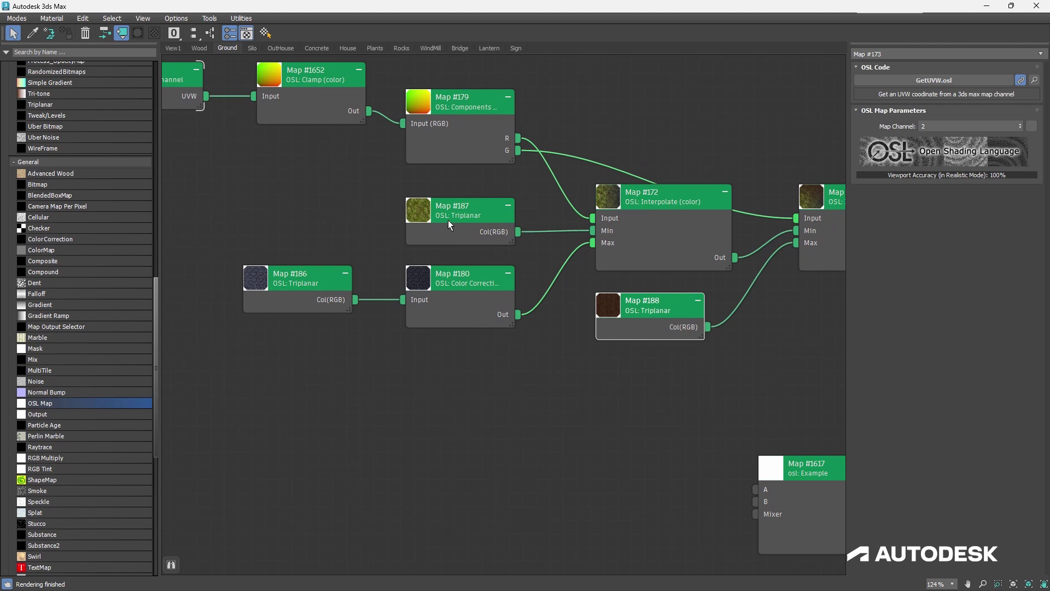
pyautogui.click(477, 234)
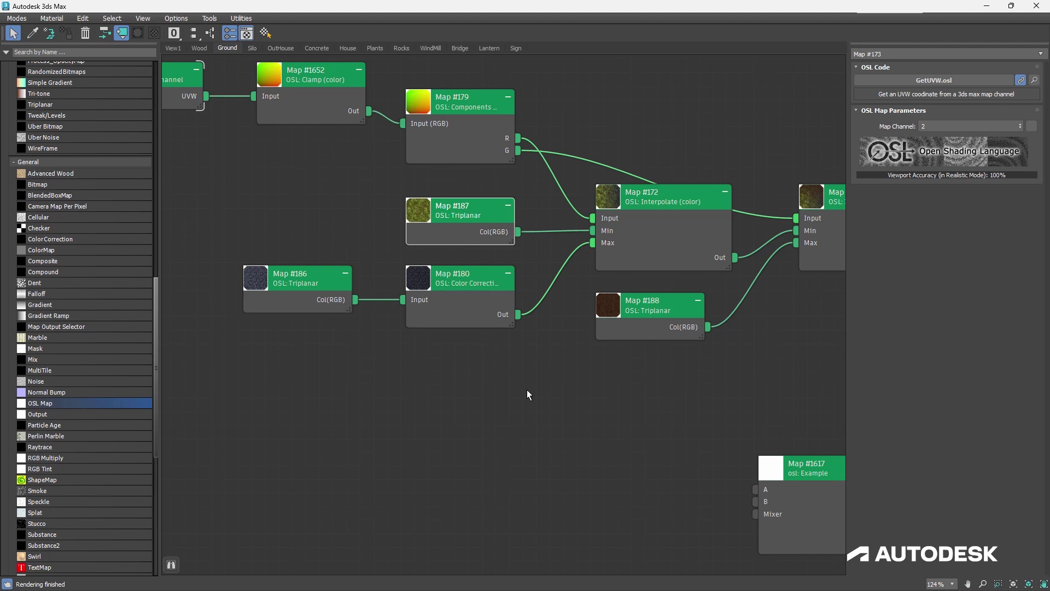
pyautogui.moveTo(524, 402); pyautogui.dragTo(516, 408, button='middle')
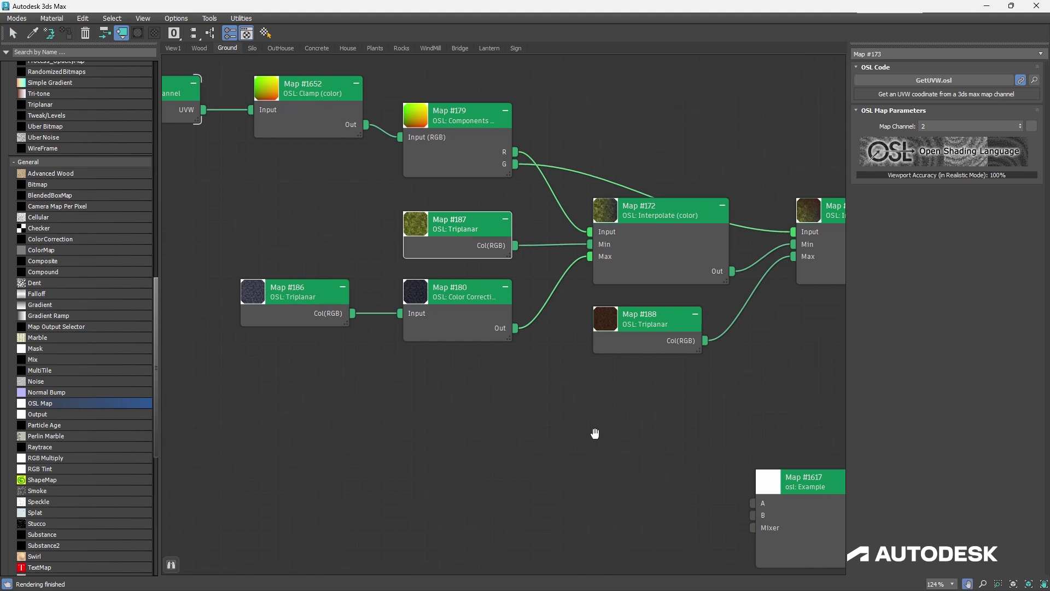
pyautogui.moveTo(596, 431); pyautogui.dragTo(594, 440, button='middle')
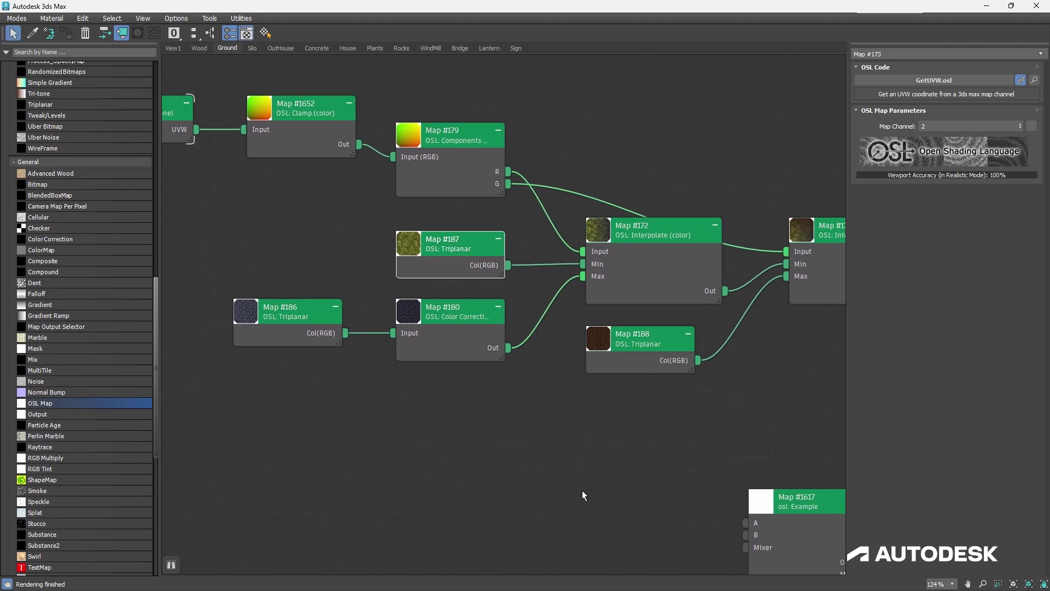
pyautogui.moveTo(585, 454); pyautogui.dragTo(574, 455, button='middle')
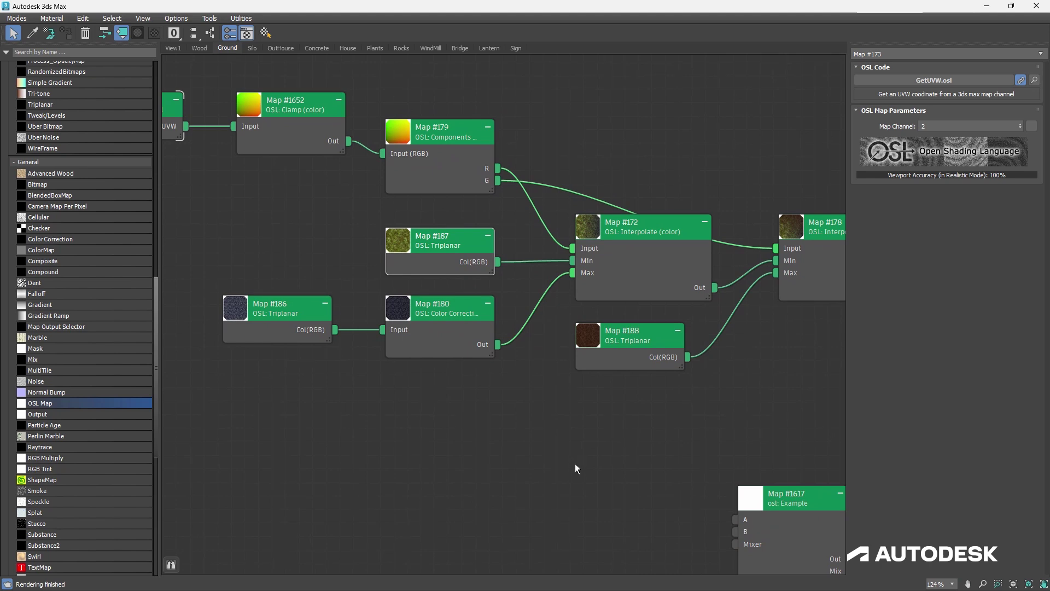
# Show Map #186's Triplanar parameters and view, then close, its Triplanar.osl source code.
pyautogui.click(291, 328)
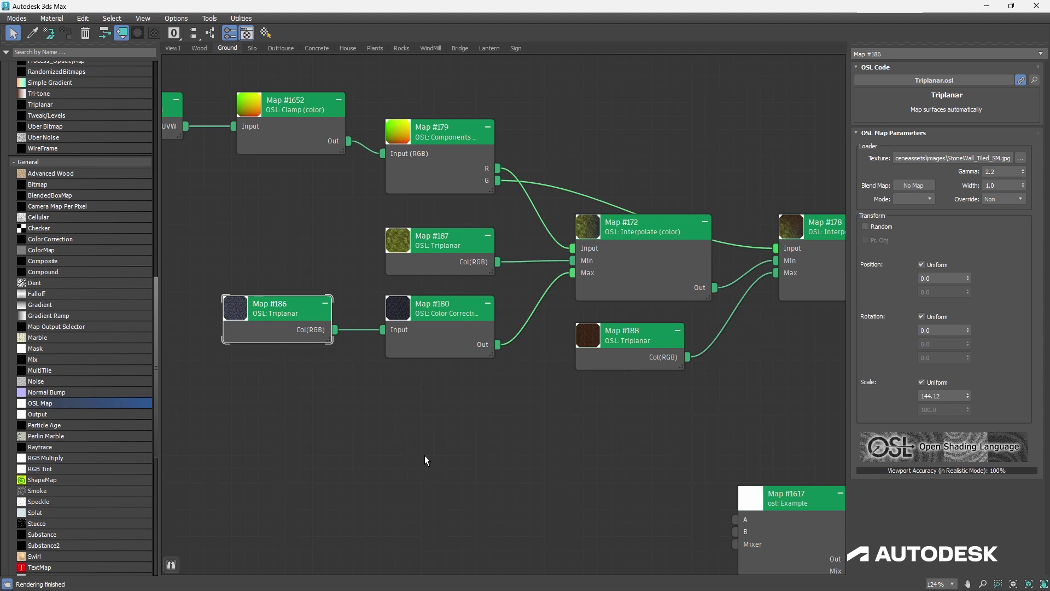
pyautogui.click(1034, 80)
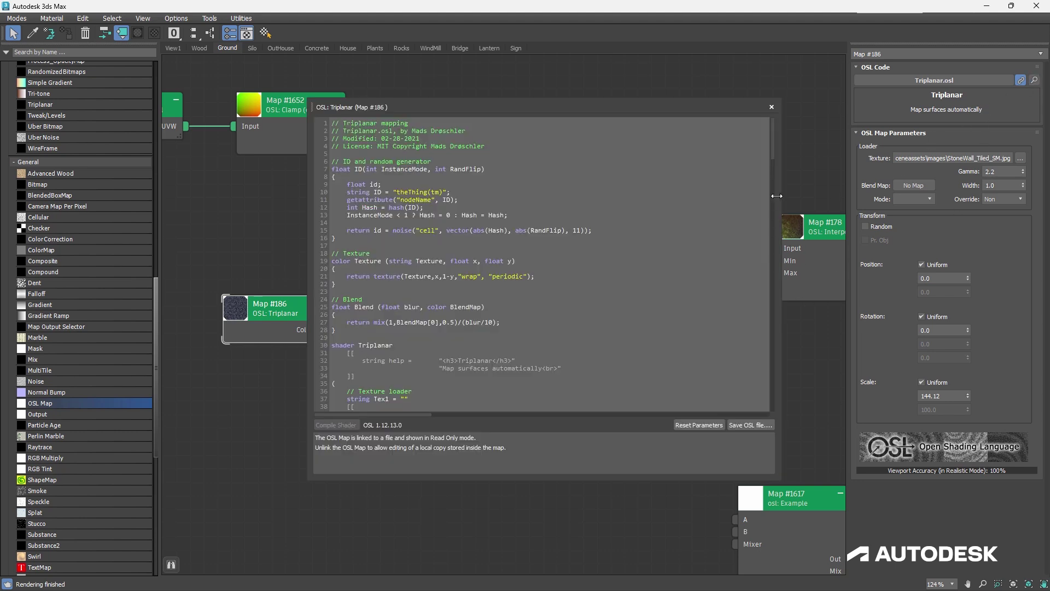
pyautogui.moveTo(773, 149); pyautogui.dragTo(771, 116)
pyautogui.click(771, 106)
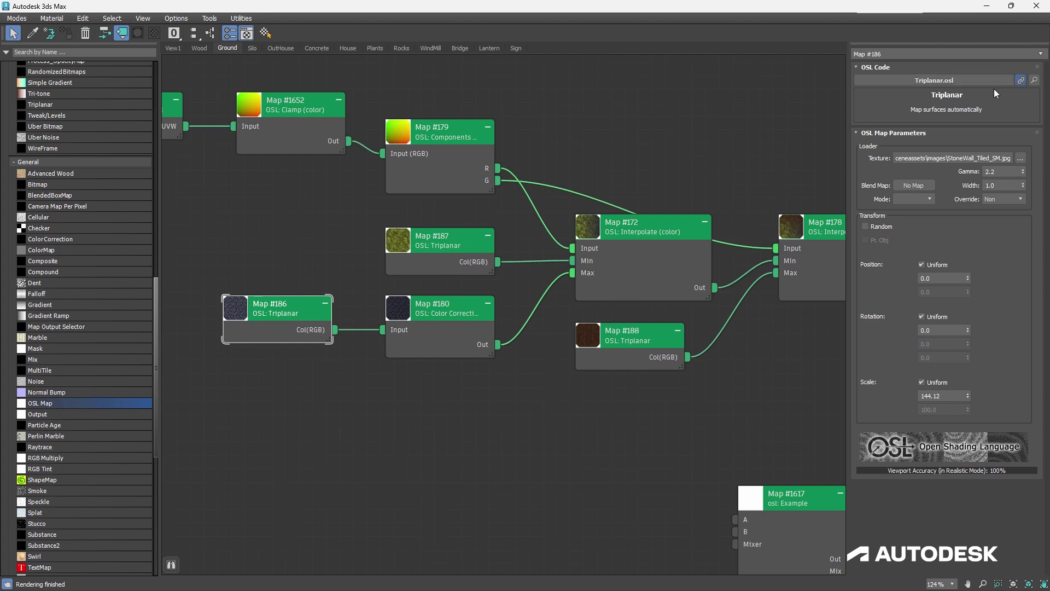
# Browse for an OSL shader file from the Triplanar map entry, then cancel the Open dialog.
pyautogui.moveTo(545, 442); pyautogui.dragTo(540, 479, button='middle')
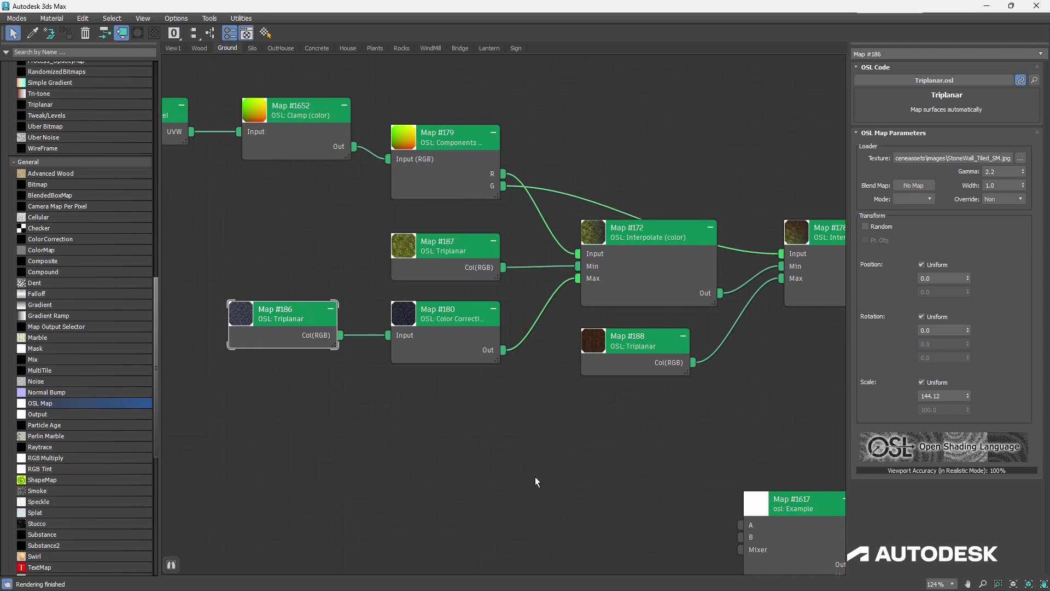
pyautogui.moveTo(537, 462); pyautogui.dragTo(538, 465, button='middle')
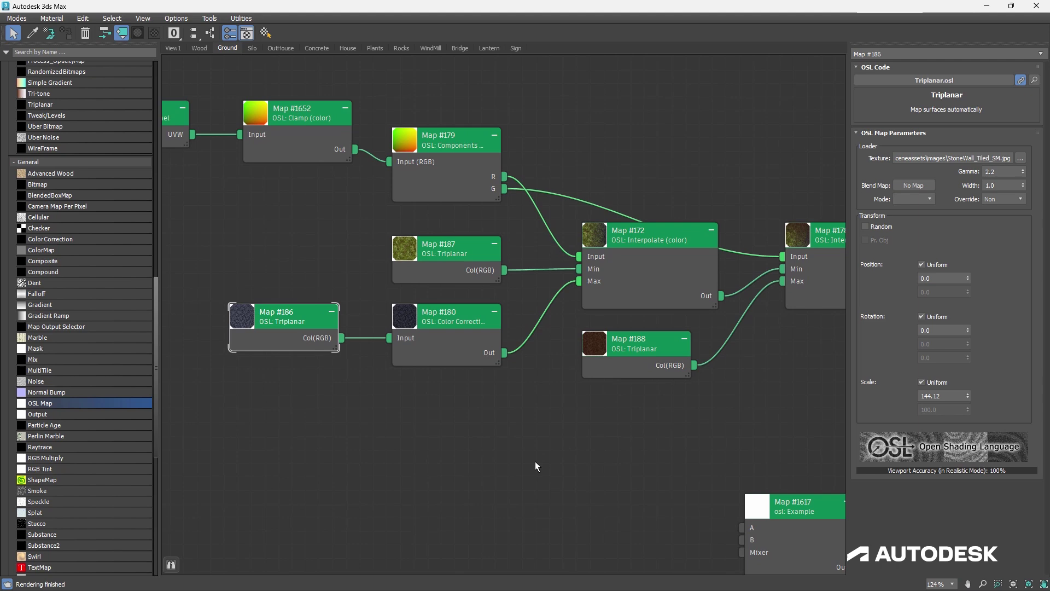
pyautogui.moveTo(154, 318); pyautogui.dragTo(150, 206)
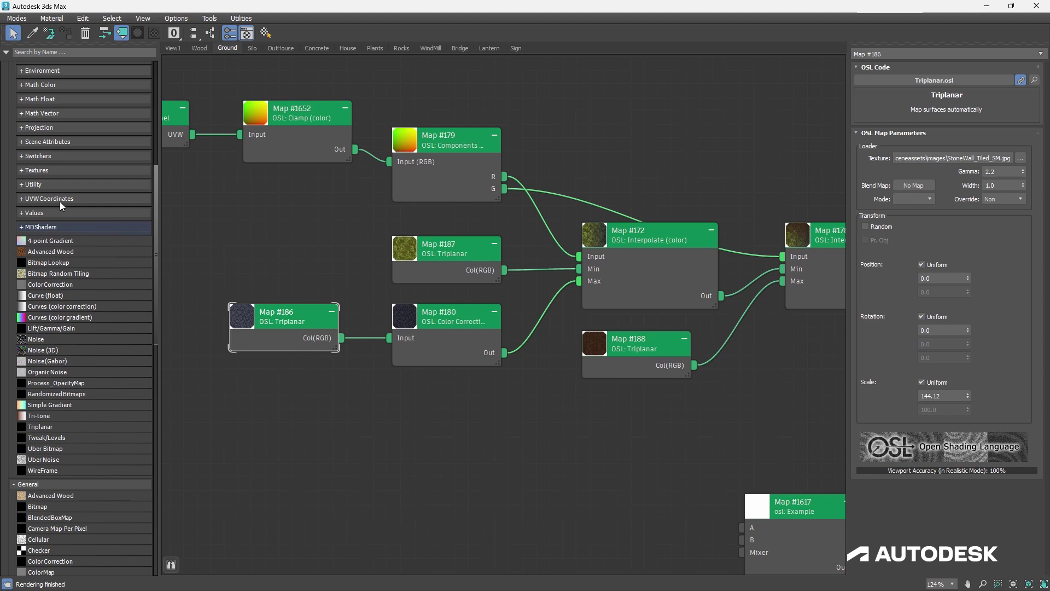
pyautogui.click(45, 427)
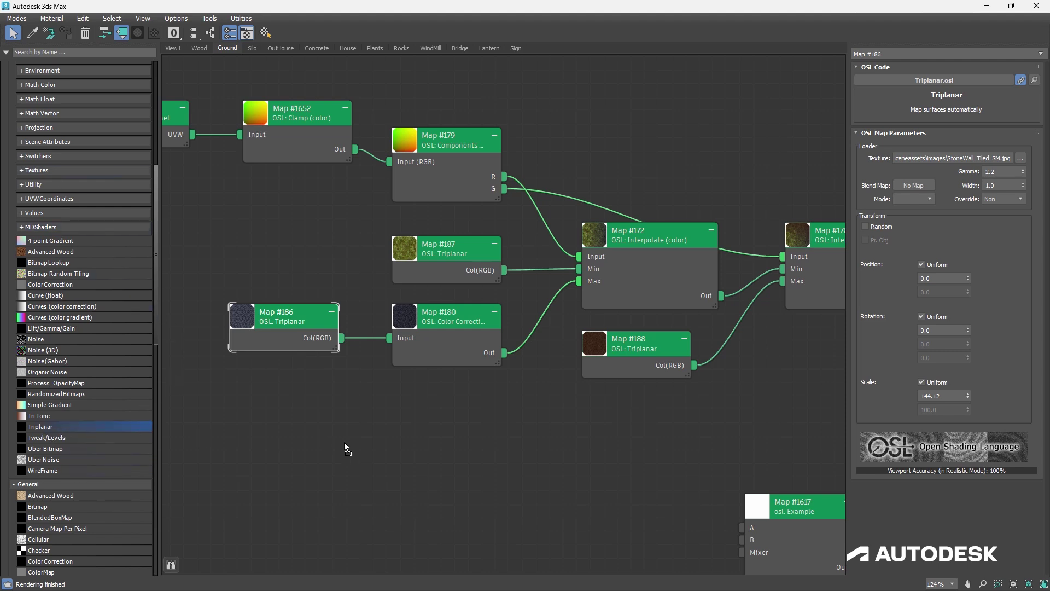
pyautogui.doubleClick(44, 426)
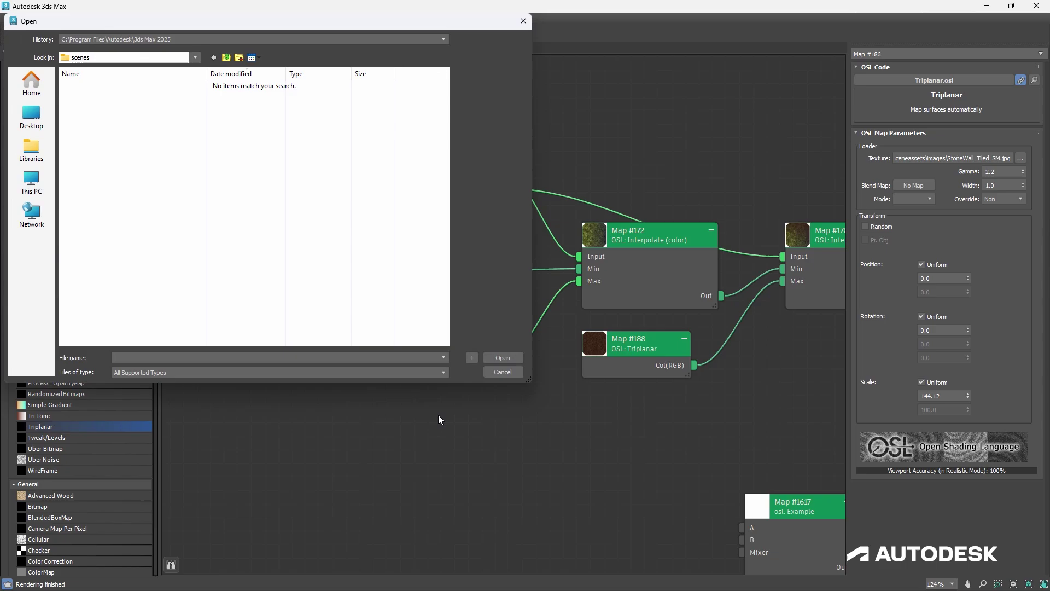
pyautogui.click(502, 372)
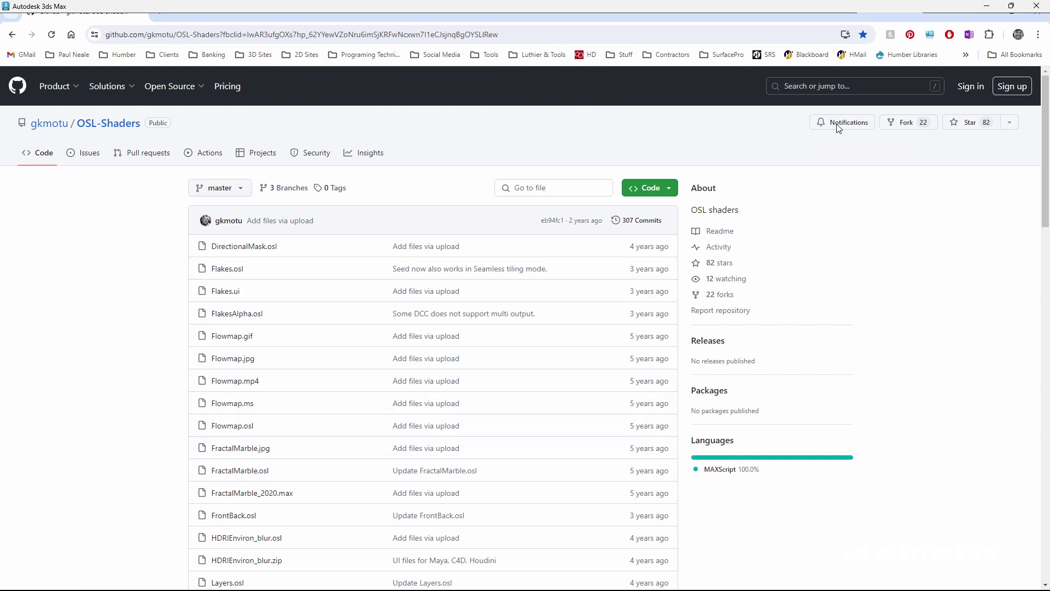
# Scroll the OSL-Shaders file list past Triplanar.osl and bring up the 3ds Max 2025 folder.
pyautogui.scroll(-15, 839, 128)
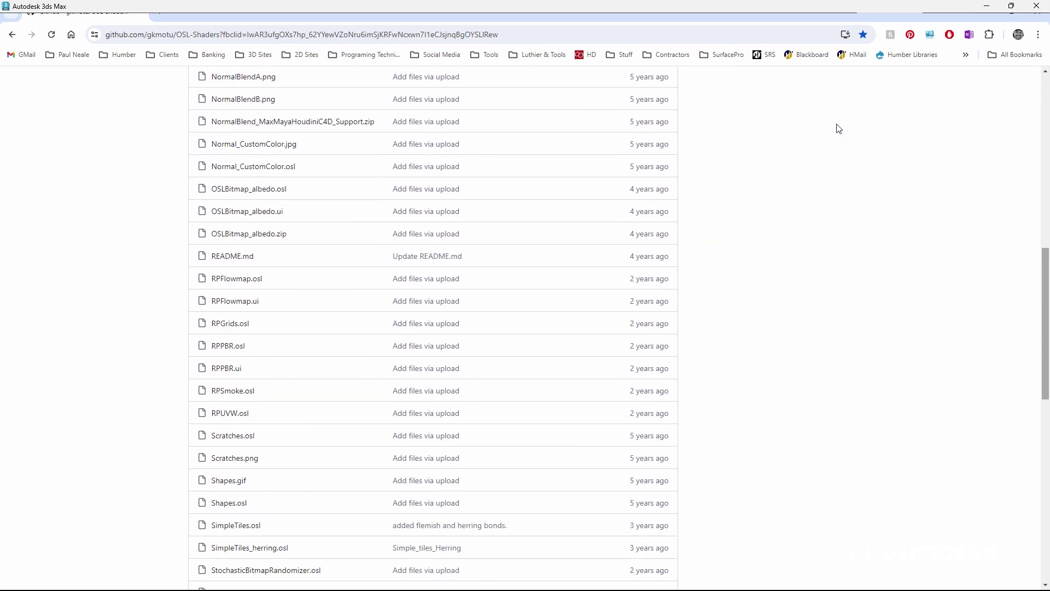
pyautogui.scroll(-3, 839, 128)
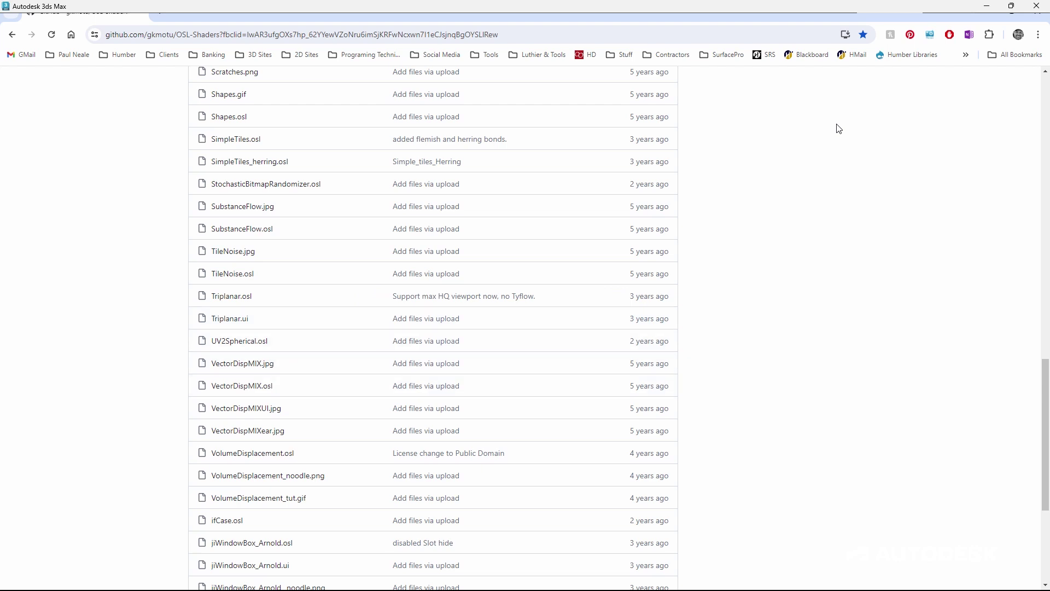
pyautogui.hotkey('alt', 'Tab')
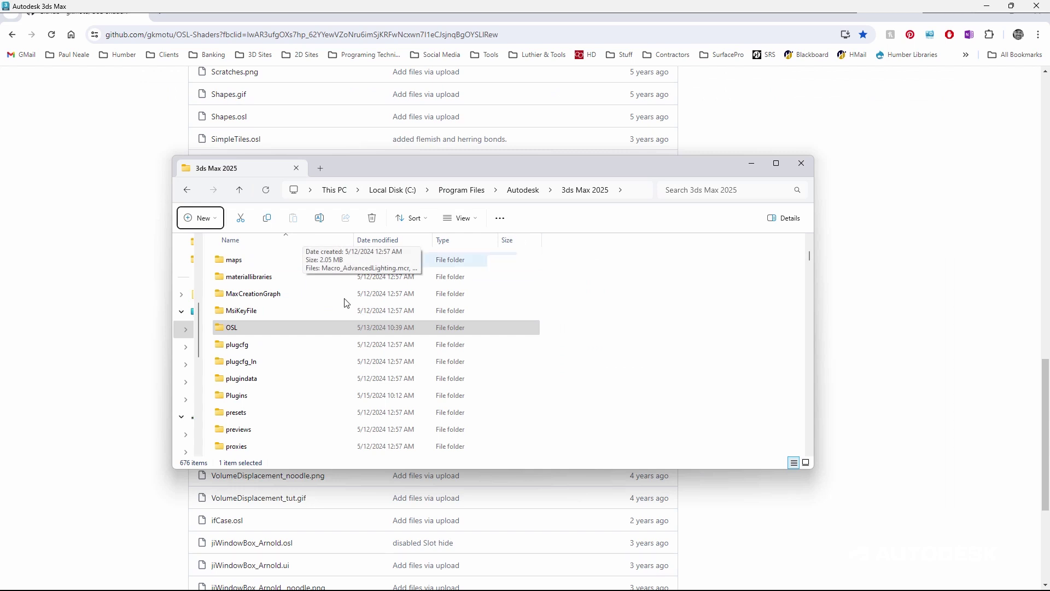
# Select the OSL folder in Program Files > Autodesk > 3ds Max 2025.
pyautogui.click(217, 331)
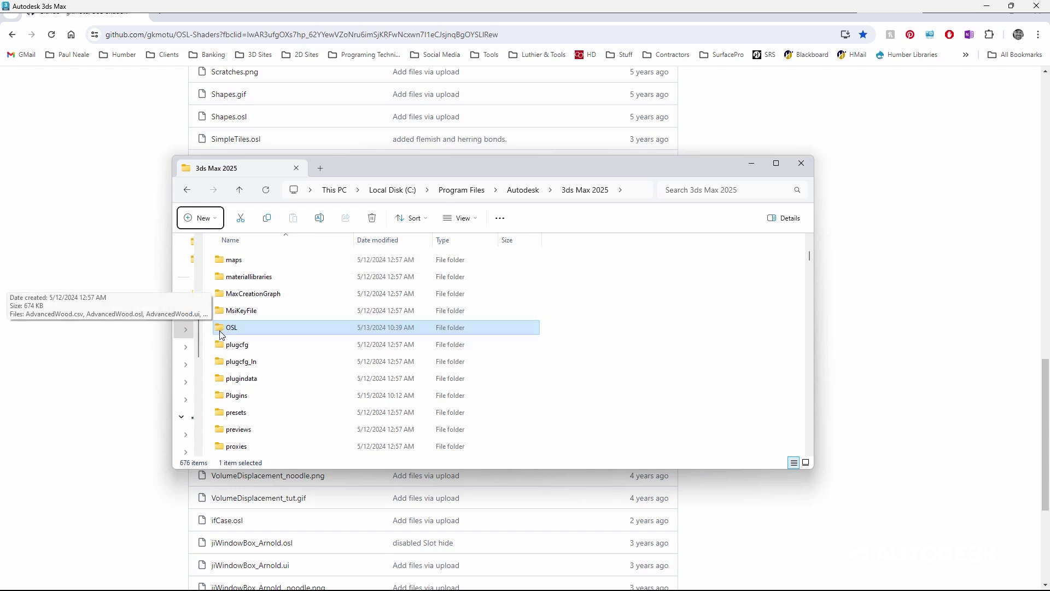
pyautogui.click(219, 334)
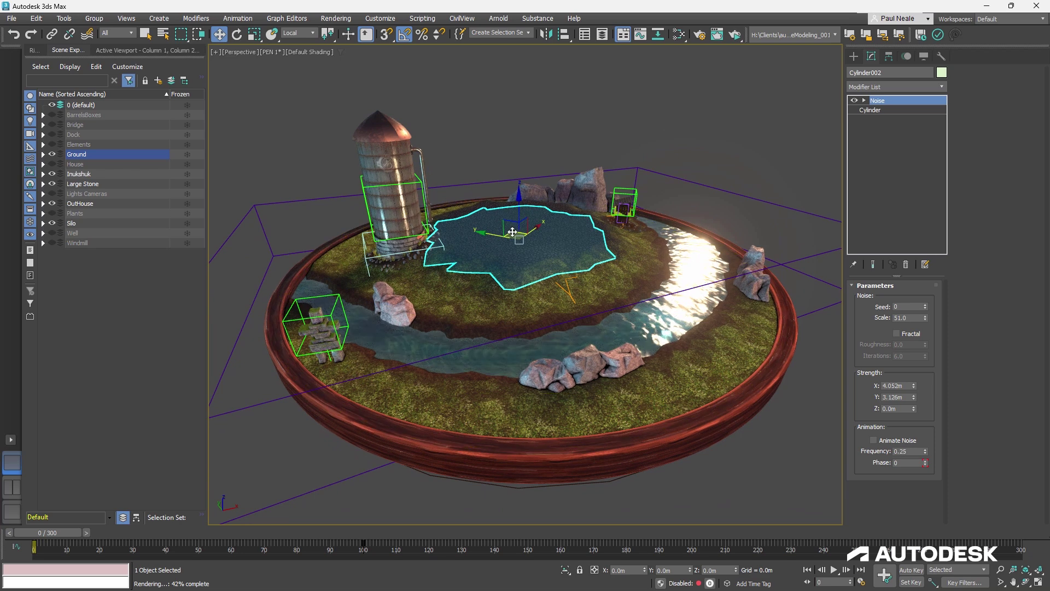
# Move pond Cylinder002 forward and back to show the ground reshaping around it.
pyautogui.moveTo(474, 248); pyautogui.dragTo(494, 310)
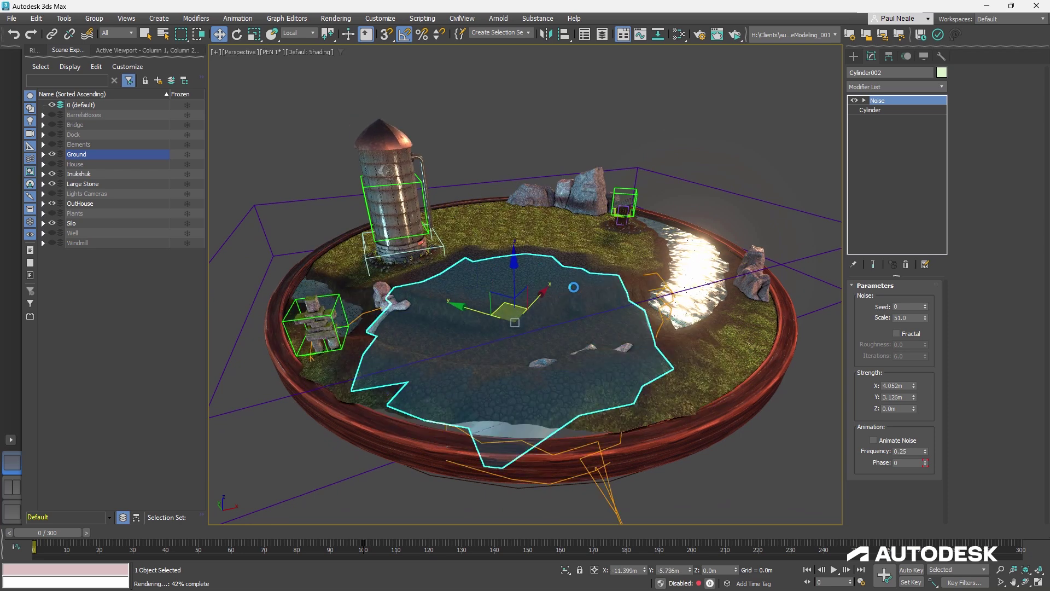
pyautogui.moveTo(573, 287); pyautogui.dragTo(566, 256)
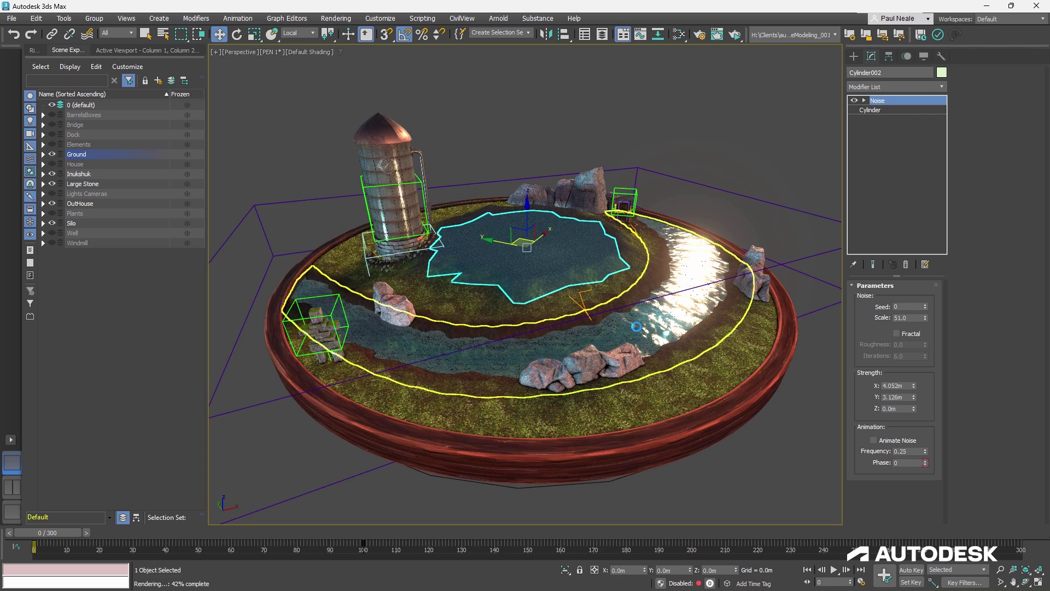
pyautogui.keyDown('alt'); pyautogui.moveTo(636, 327); pyautogui.dragTo(606, 233, button='middle'); pyautogui.keyUp('alt')
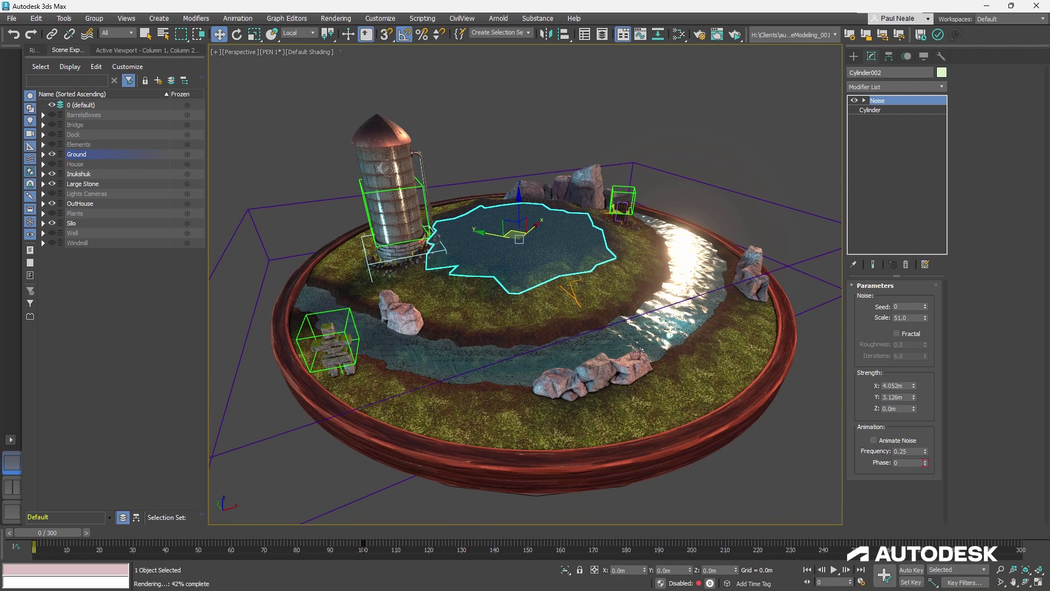
# Select the Ground Circle terrain and hide cameras and helpers from the viewport.
pyautogui.click(606, 232)
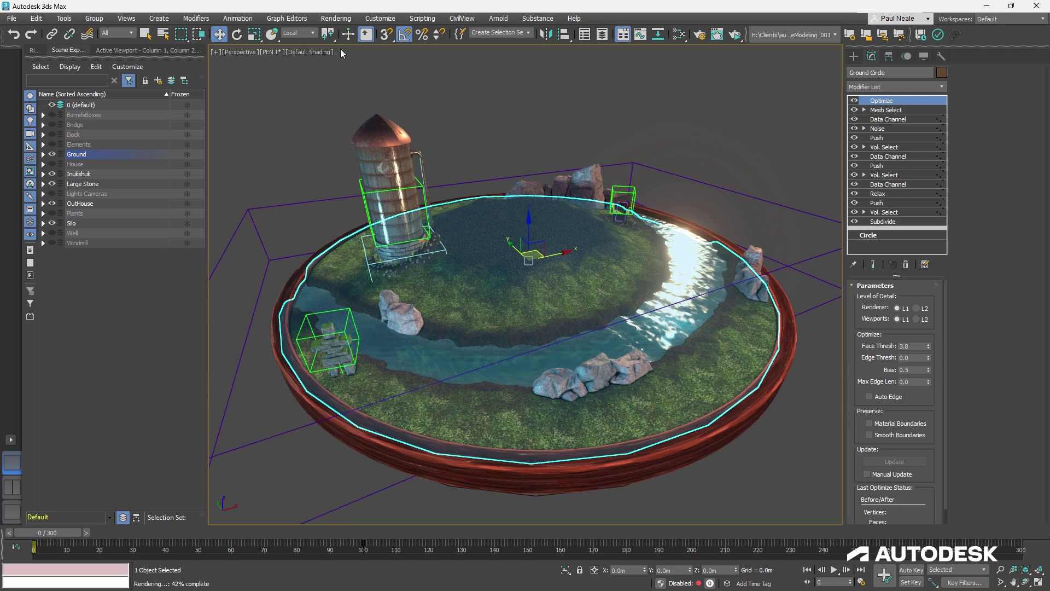
pyautogui.hotkey('shift', 'c')
pyautogui.hotkey('shift', 'h')
pyautogui.keyDown('alt'); pyautogui.moveTo(735, 295); pyautogui.dragTo(735, 268, button='middle'); pyautogui.keyUp('alt')
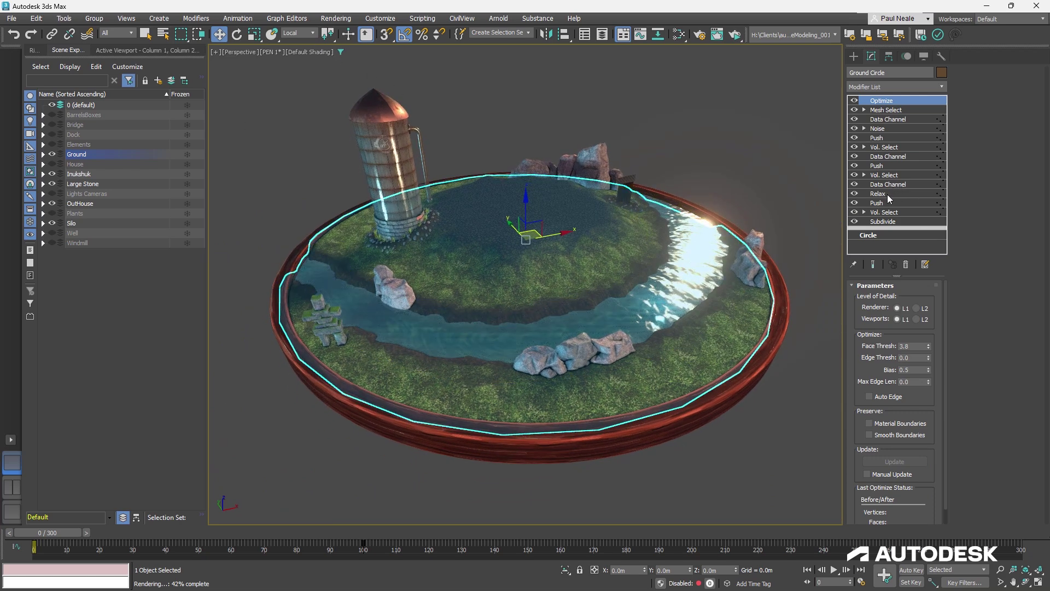
# Check Vol. Select's soft pond selection, then the lower Data Channel's Vertex Input operator.
pyautogui.click(914, 212)
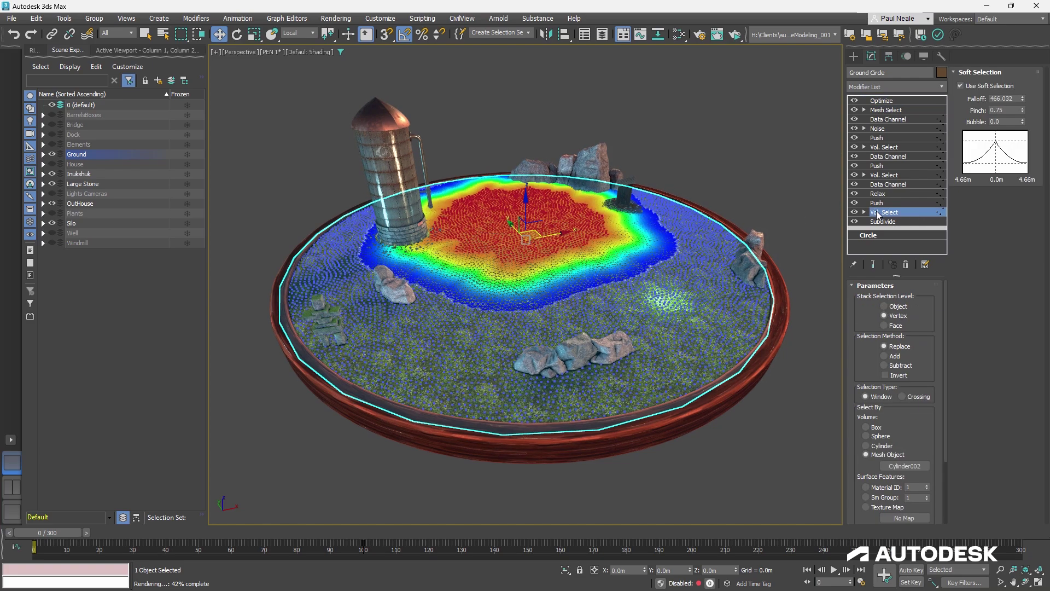
pyautogui.click(896, 185)
pyautogui.keyDown('alt'); pyautogui.moveTo(688, 298); pyautogui.dragTo(654, 310, button='middle'); pyautogui.keyUp('alt')
pyautogui.click(908, 345)
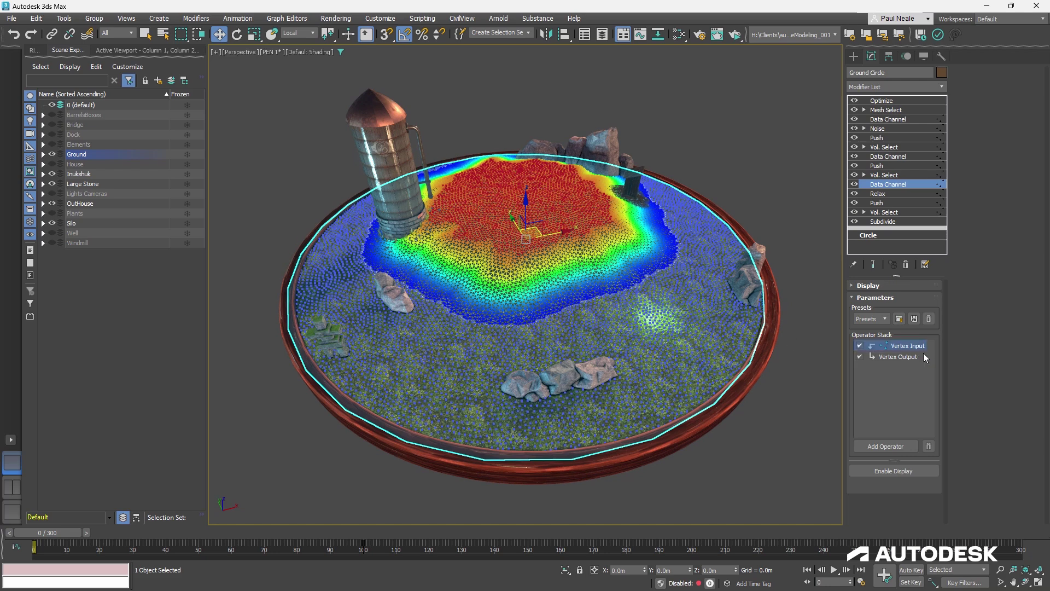
# Browse the Add Operator list, then check Vertex Output writes map channel 2 X by Replace.
pyautogui.click(892, 446)
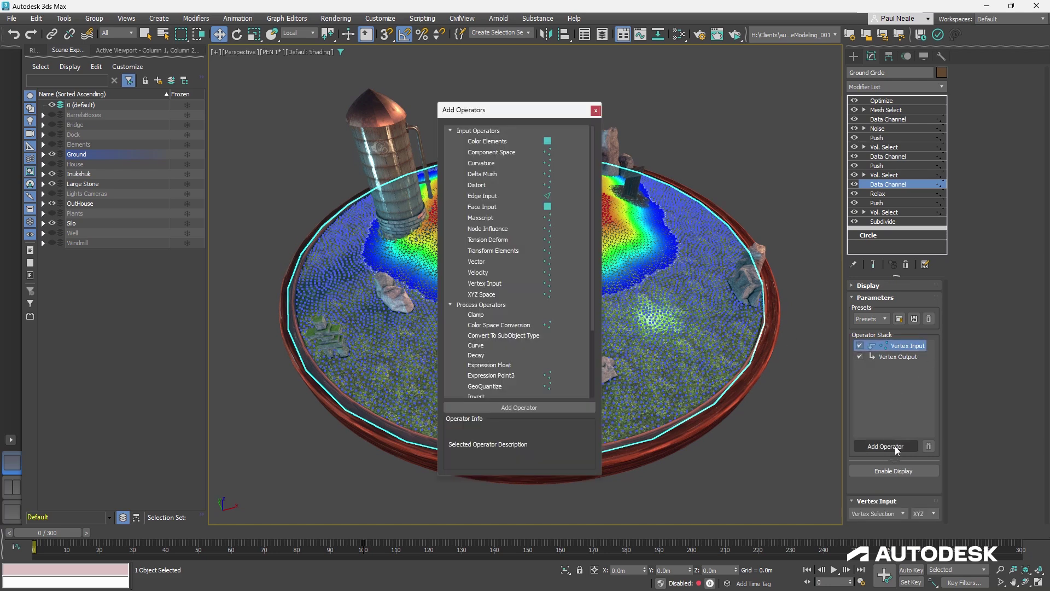
pyautogui.moveTo(592, 247); pyautogui.dragTo(596, 339)
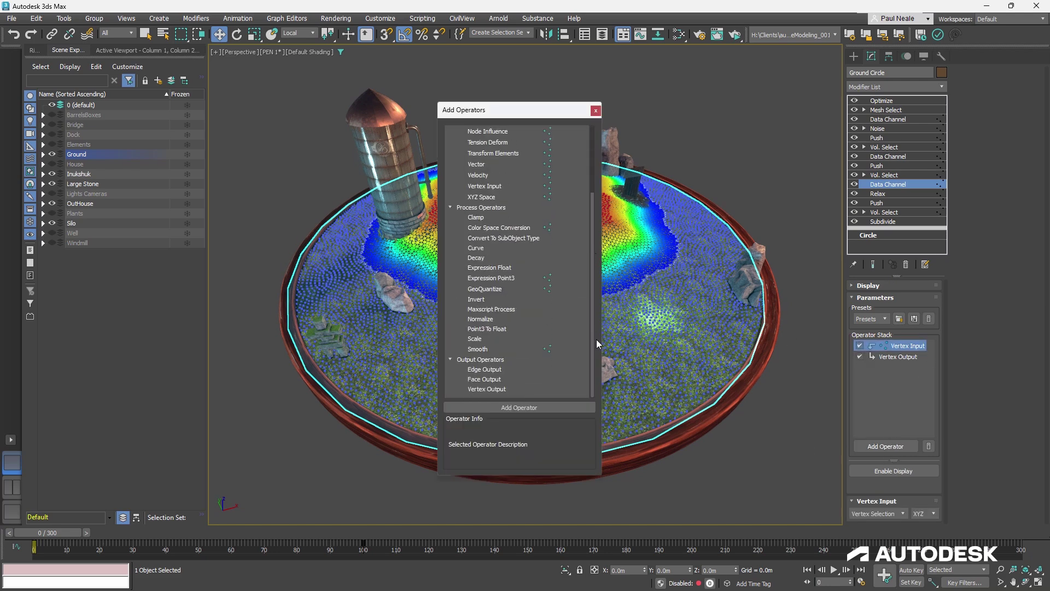
pyautogui.moveTo(592, 261); pyautogui.dragTo(593, 195)
pyautogui.click(595, 111)
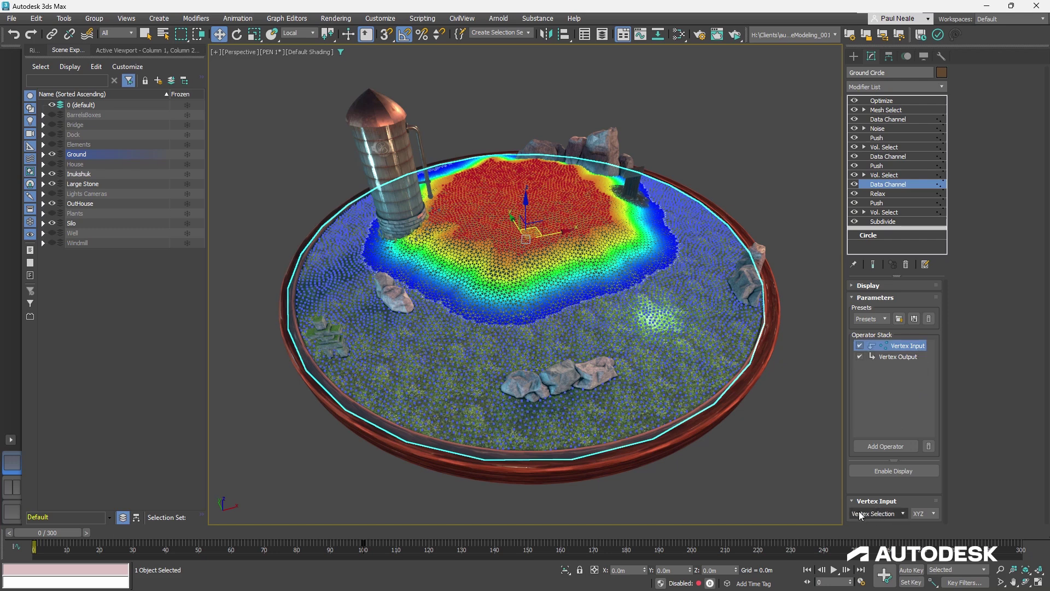
pyautogui.click(893, 357)
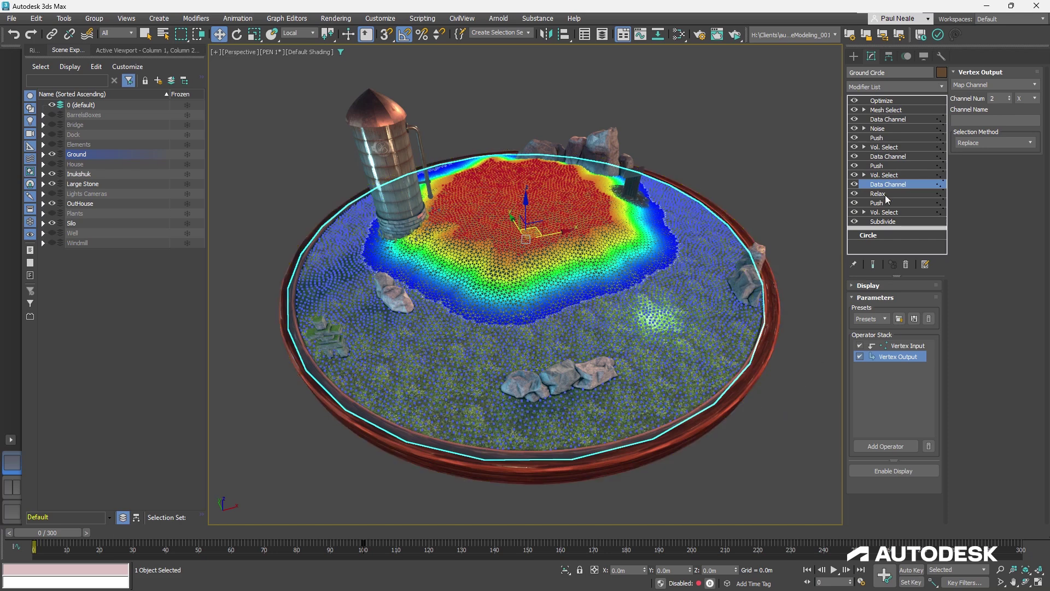
# Raise the riverbank Data Channel's Scale value while viewing the terrain with Show End Result.
pyautogui.click(888, 156)
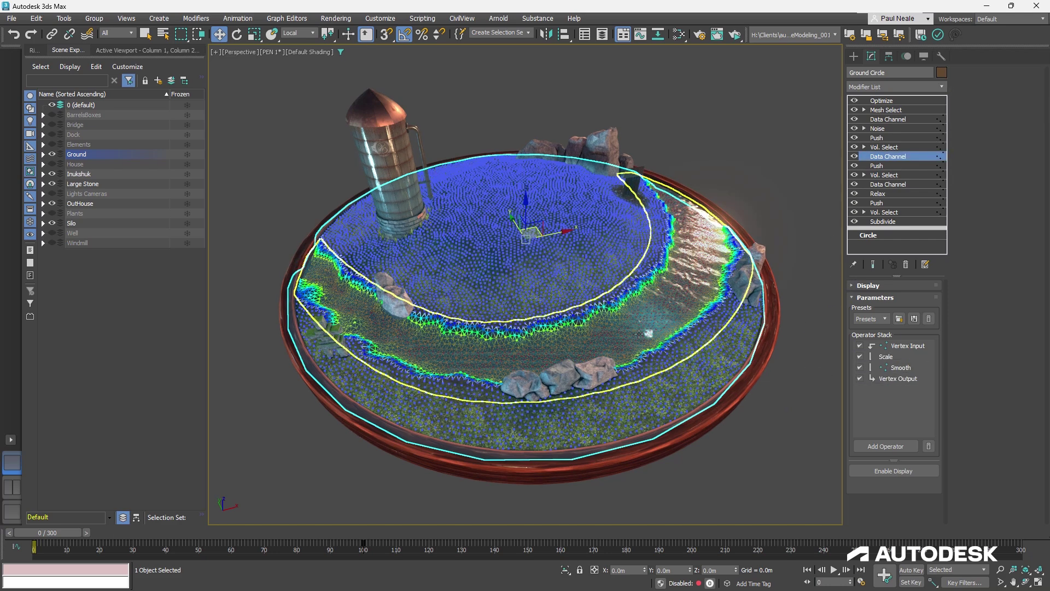
pyautogui.click(905, 346)
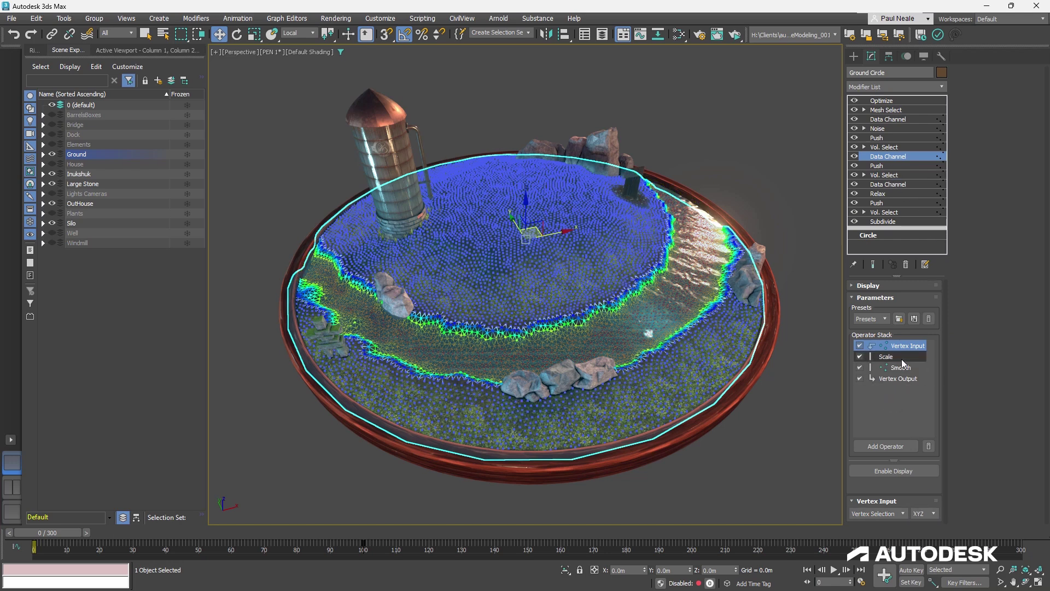
pyautogui.click(887, 356)
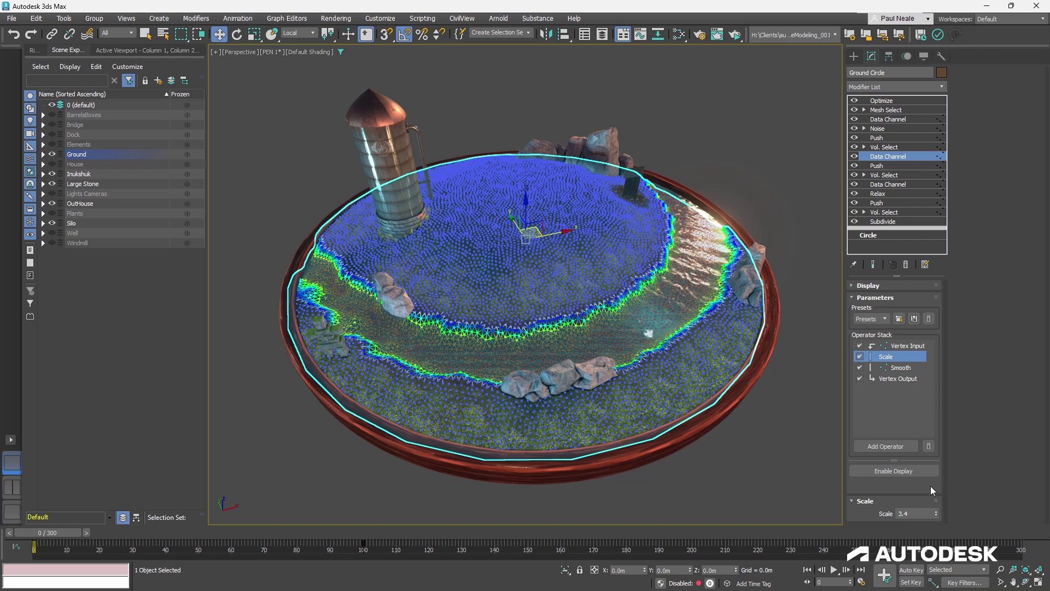
pyautogui.moveTo(936, 510); pyautogui.dragTo(936, 486)
pyautogui.click(873, 264)
pyautogui.moveTo(937, 511)
pyautogui.mouseDown()
pyautogui.moveTo(936, 490)
pyautogui.moveTo(936, 511)
pyautogui.mouseUp()
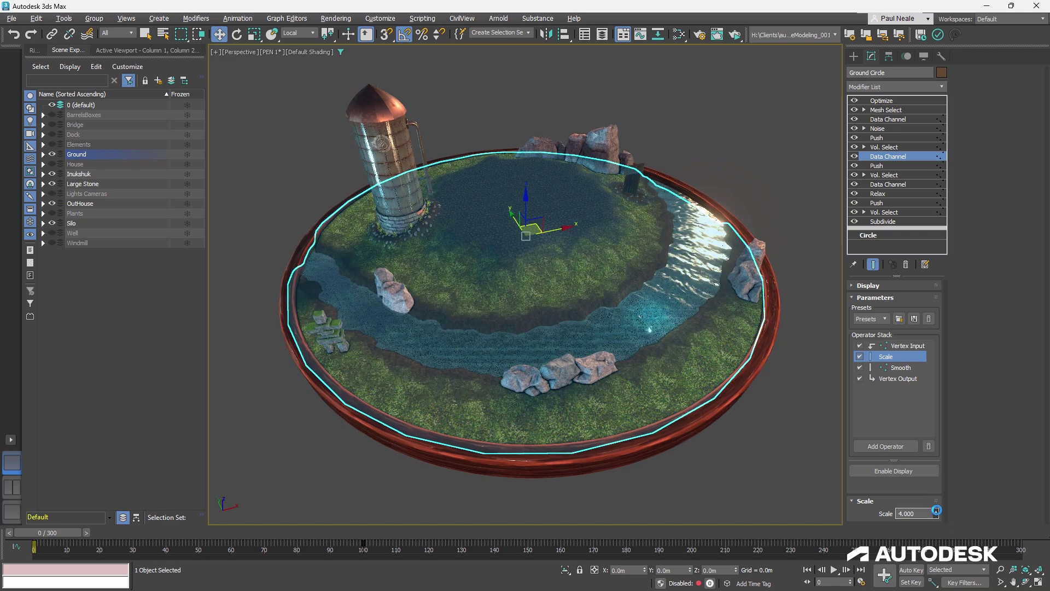
# Inspect the Smooth operator and output, then the topmost Data Channel's input and map channel 2 Y output.
pyautogui.click(900, 367)
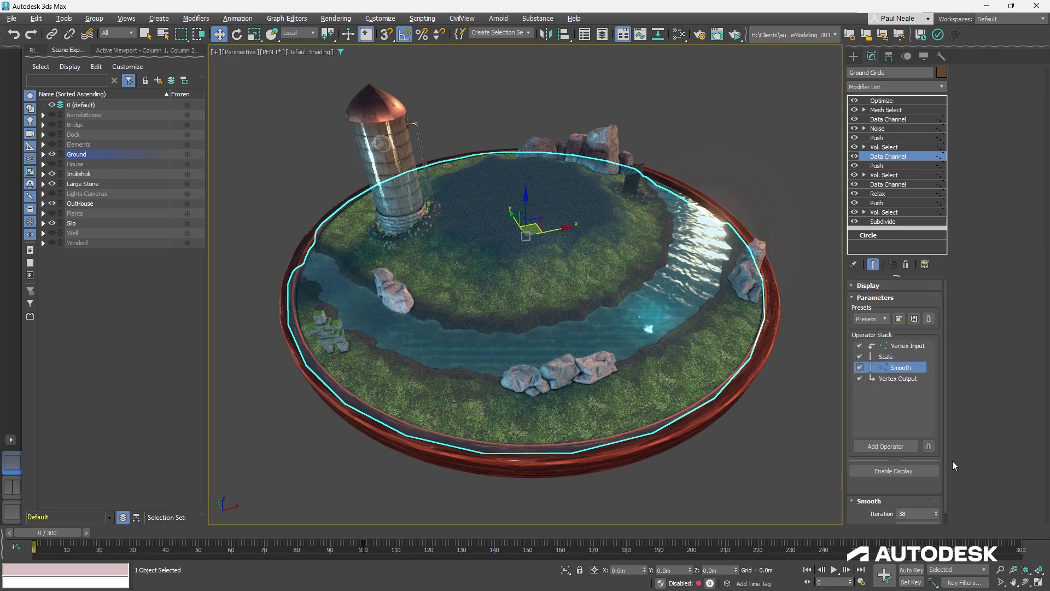
pyautogui.scroll(-1, 924, 495)
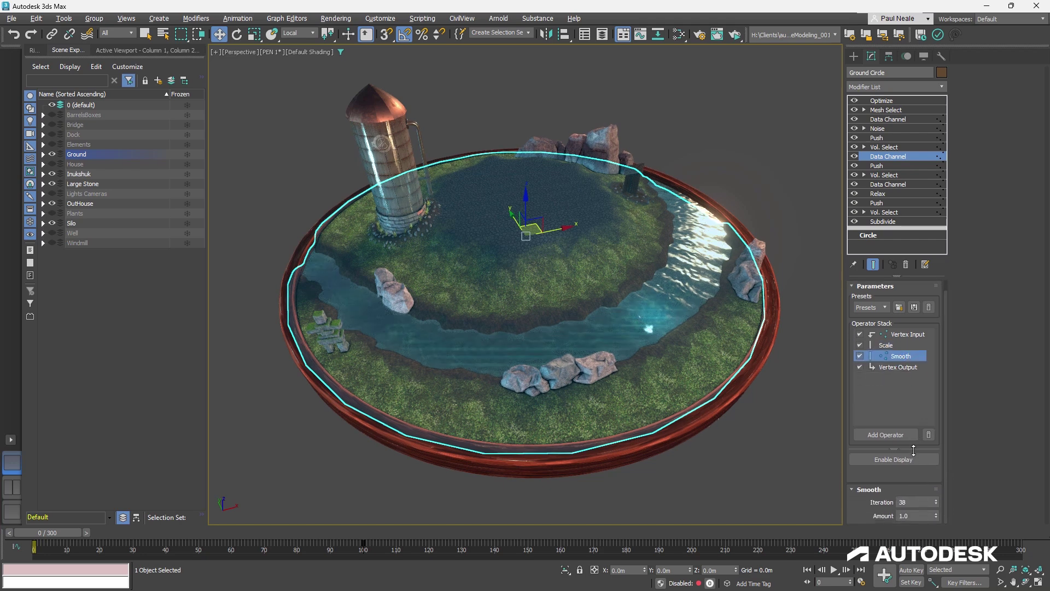
pyautogui.click(895, 369)
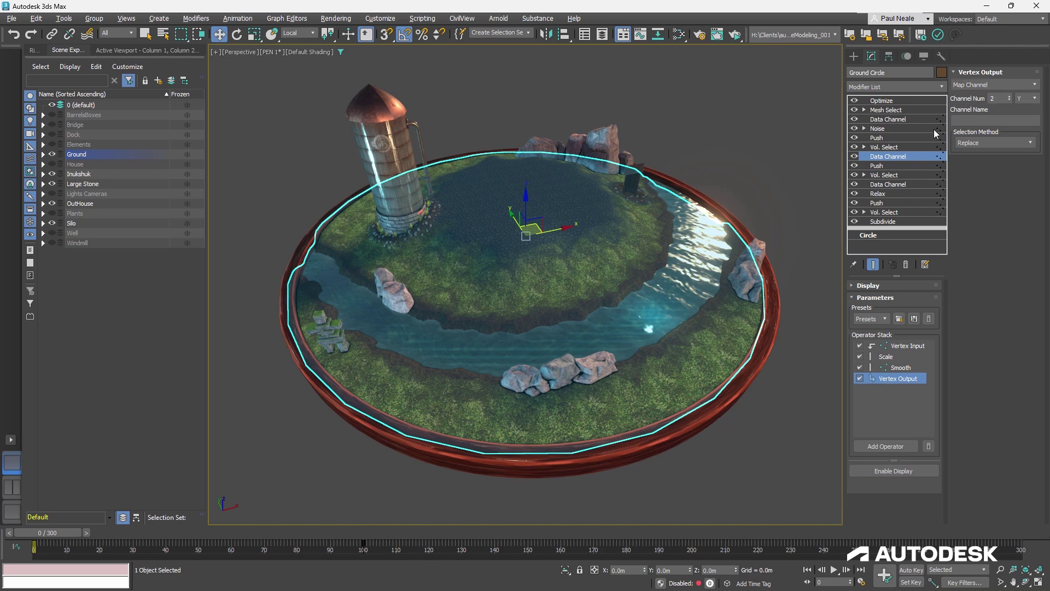
pyautogui.click(892, 120)
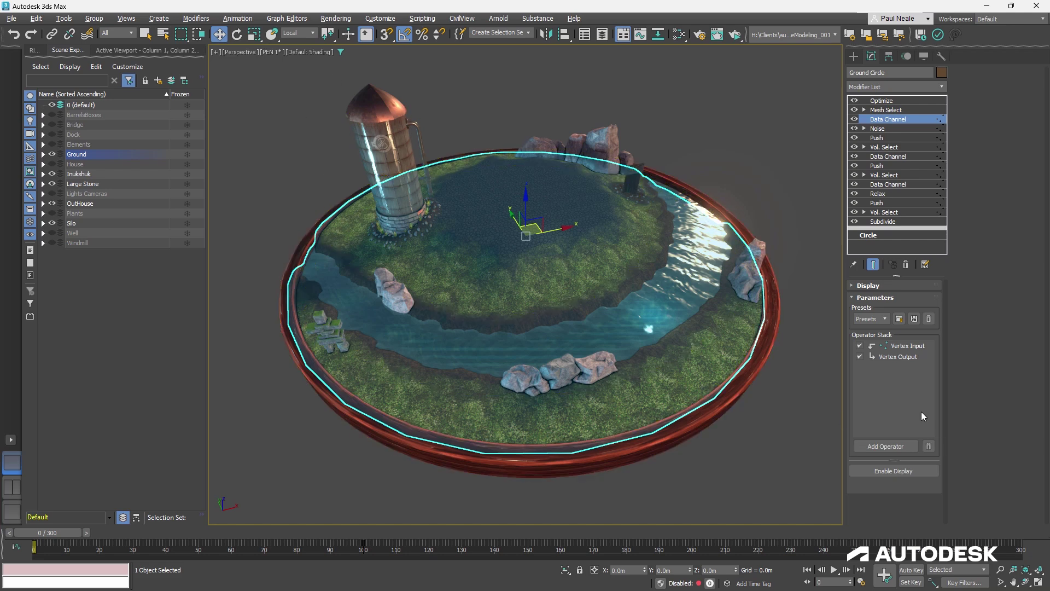
pyautogui.click(905, 347)
pyautogui.click(908, 357)
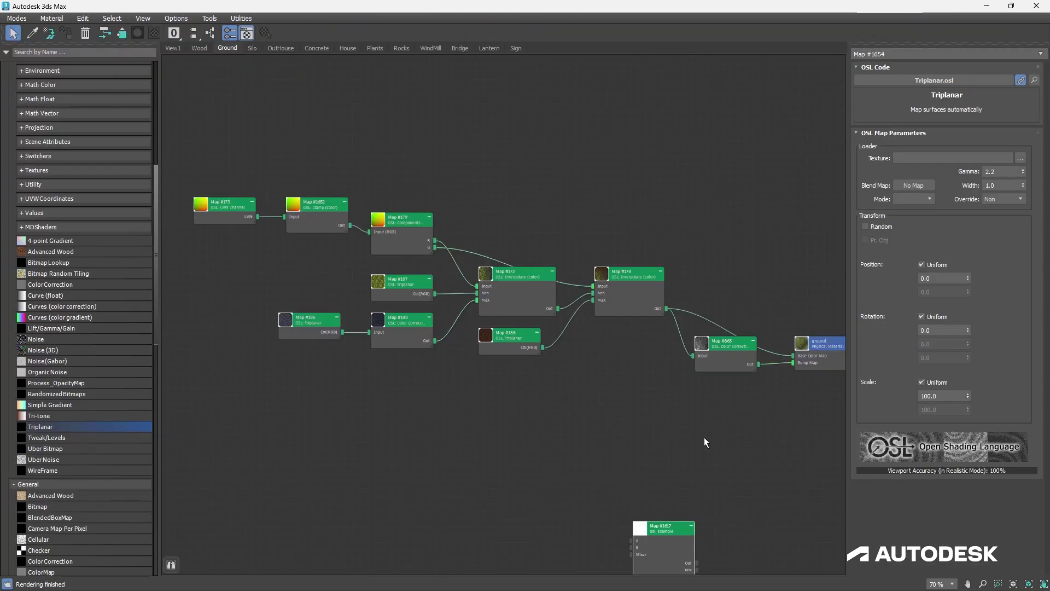
# Inspect the UVW Channel, Components and Clamp Map #1652 nodes, nudging the Clamp node left.
pyautogui.moveTo(332, 264); pyautogui.dragTo(336, 266, button='middle')
pyautogui.click(274, 227)
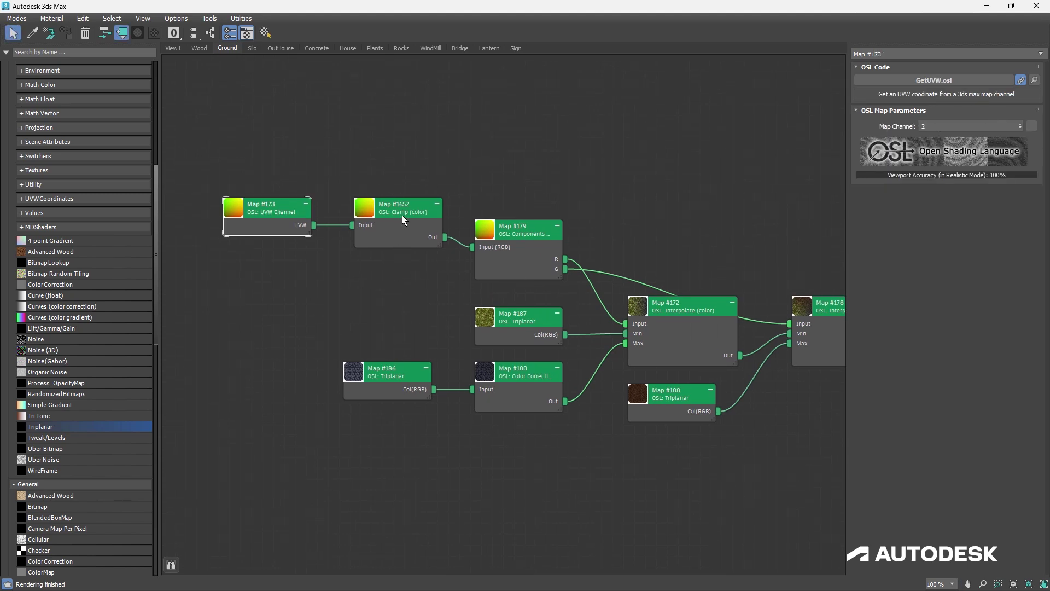
pyautogui.moveTo(403, 219); pyautogui.dragTo(392, 218)
pyautogui.click(534, 239)
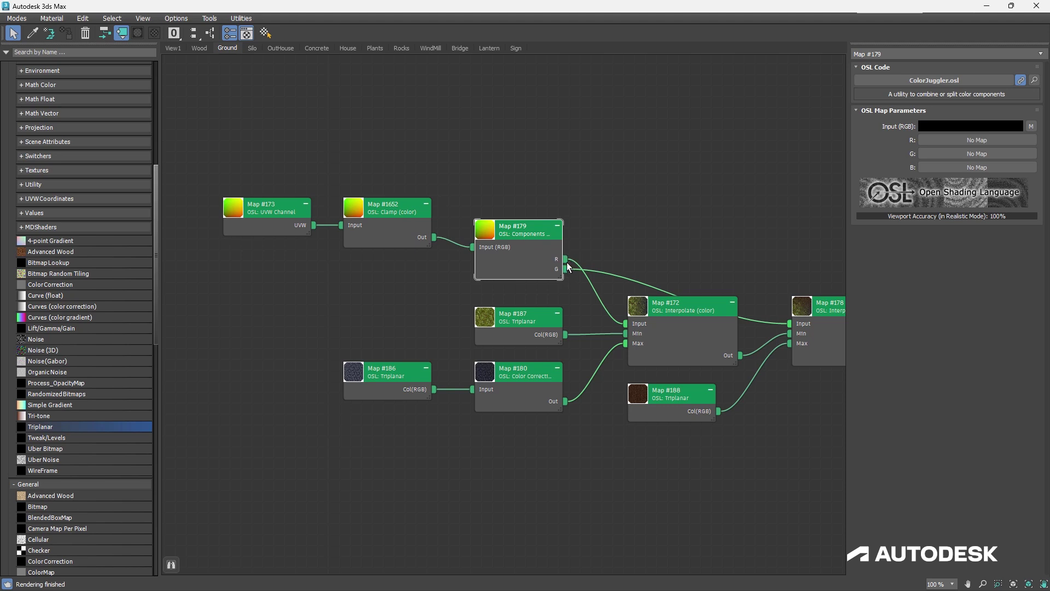
pyautogui.click(398, 227)
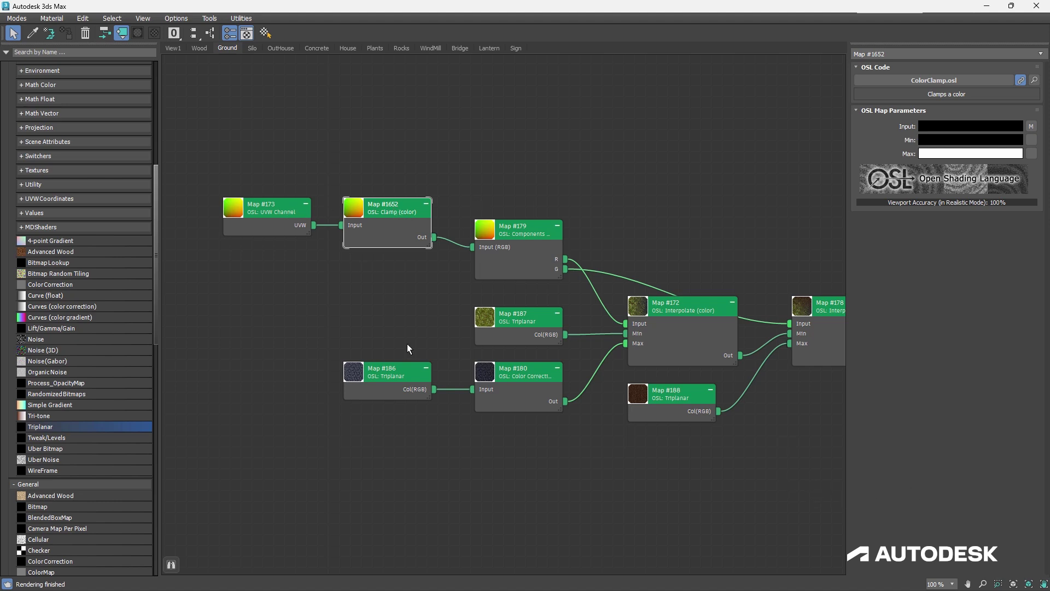
# Inspect the Components and Interpolate nodes, nudging Triplanar Map #187 up and Map #186 right.
pyautogui.moveTo(446, 306); pyautogui.dragTo(414, 289, button='middle')
pyautogui.click(471, 215)
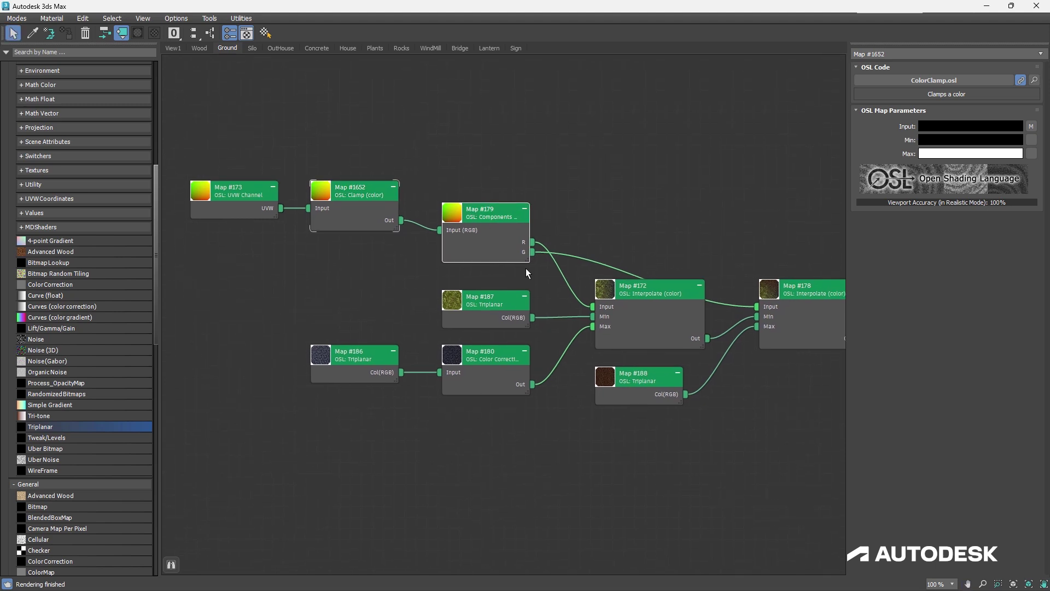
pyautogui.moveTo(542, 255); pyautogui.dragTo(510, 224, button='middle')
pyautogui.click(643, 281)
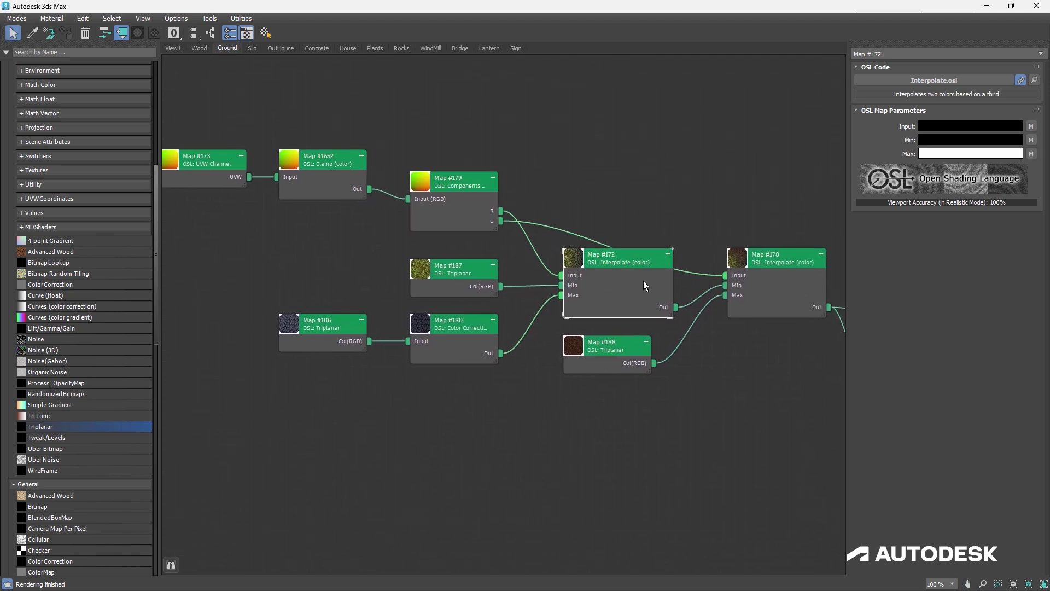
pyautogui.moveTo(783, 439); pyautogui.dragTo(720, 442, button='middle')
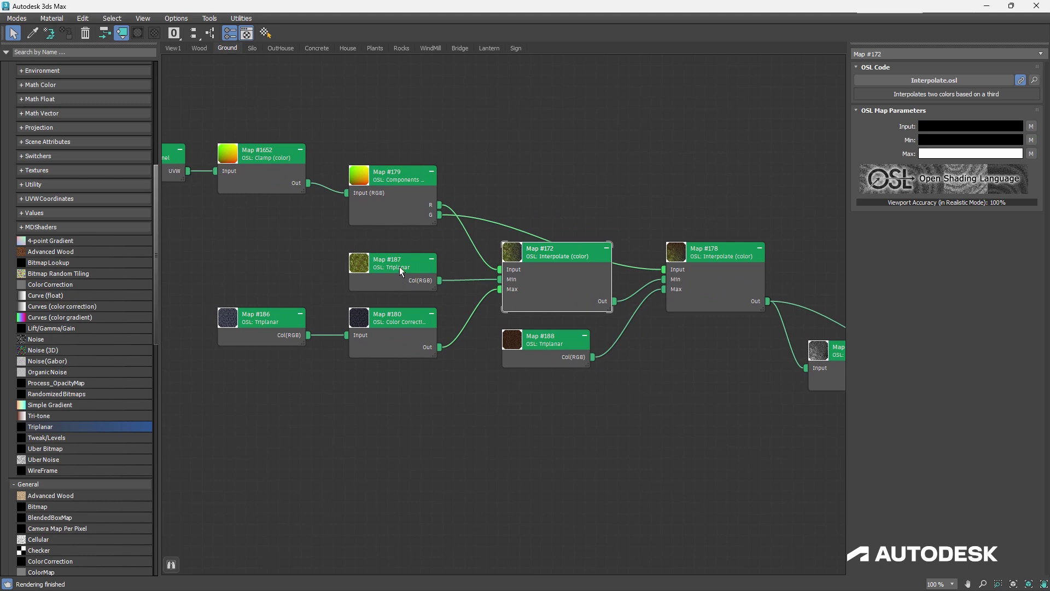
pyautogui.moveTo(399, 267); pyautogui.dragTo(400, 256)
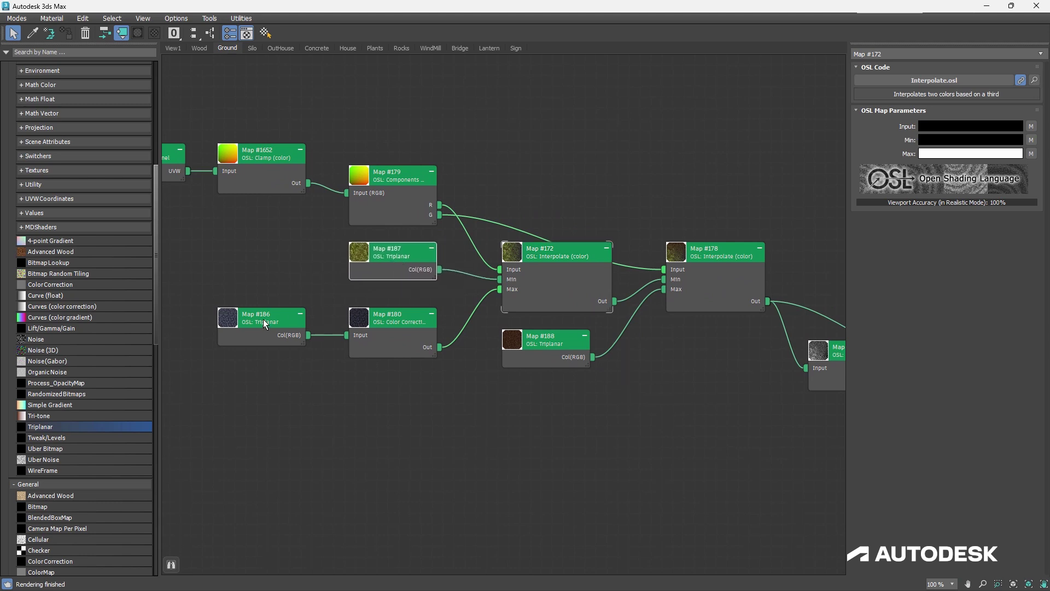
pyautogui.moveTo(264, 320); pyautogui.dragTo(274, 321)
# Align Map #178, #188 and Map #865, then show the ground Physical Material's parameters.
pyautogui.moveTo(661, 355); pyautogui.dragTo(587, 345, button='middle')
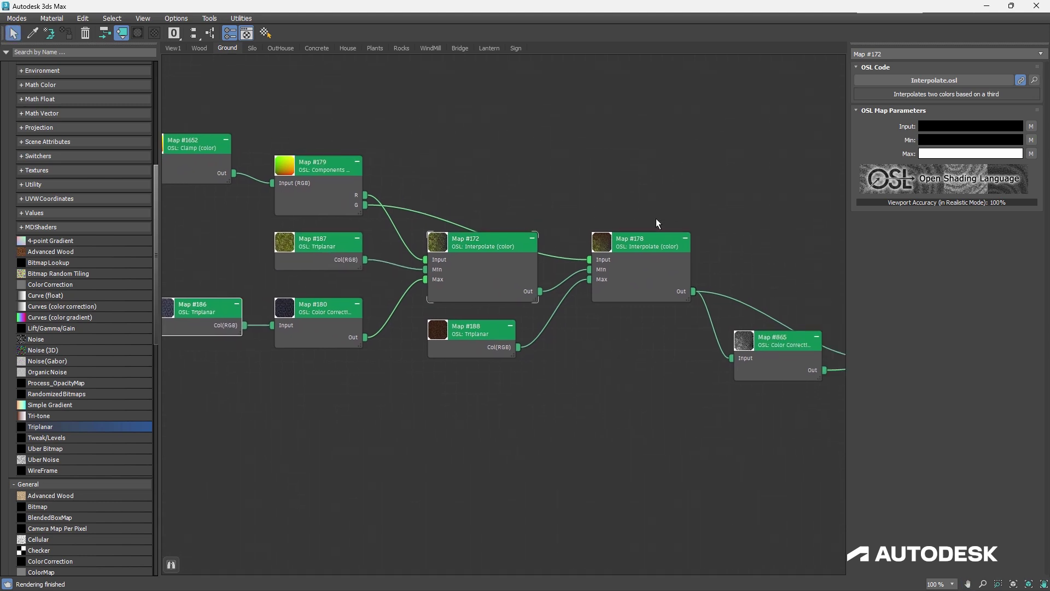
pyautogui.moveTo(649, 243); pyautogui.dragTo(648, 232)
pyautogui.moveTo(464, 339); pyautogui.dragTo(465, 350)
pyautogui.moveTo(786, 475); pyautogui.dragTo(571, 430, button='middle')
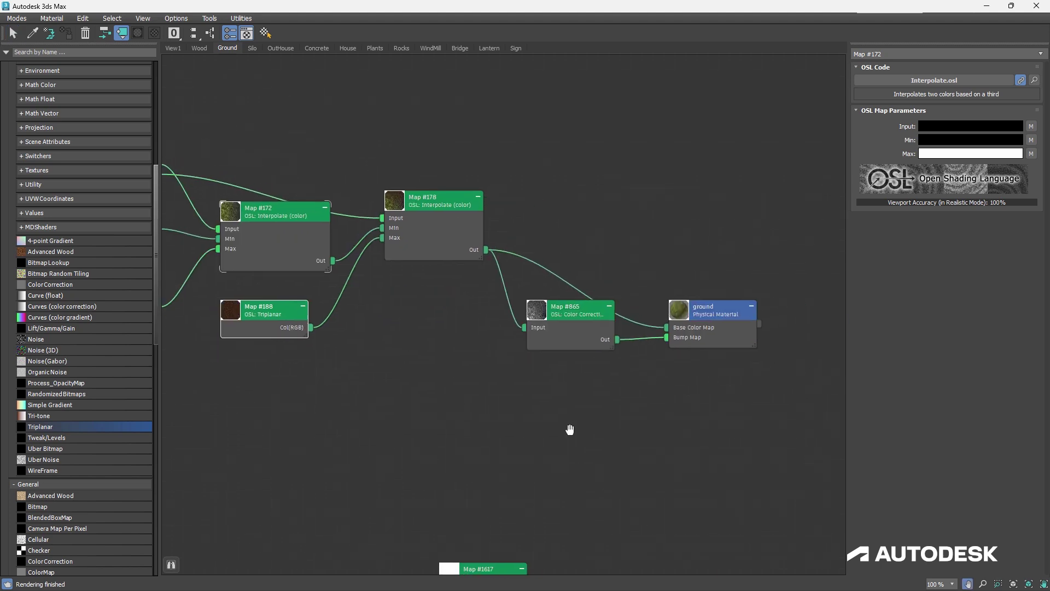
pyautogui.moveTo(568, 313); pyautogui.dragTo(567, 324)
pyautogui.moveTo(438, 352); pyautogui.dragTo(535, 365, button='middle')
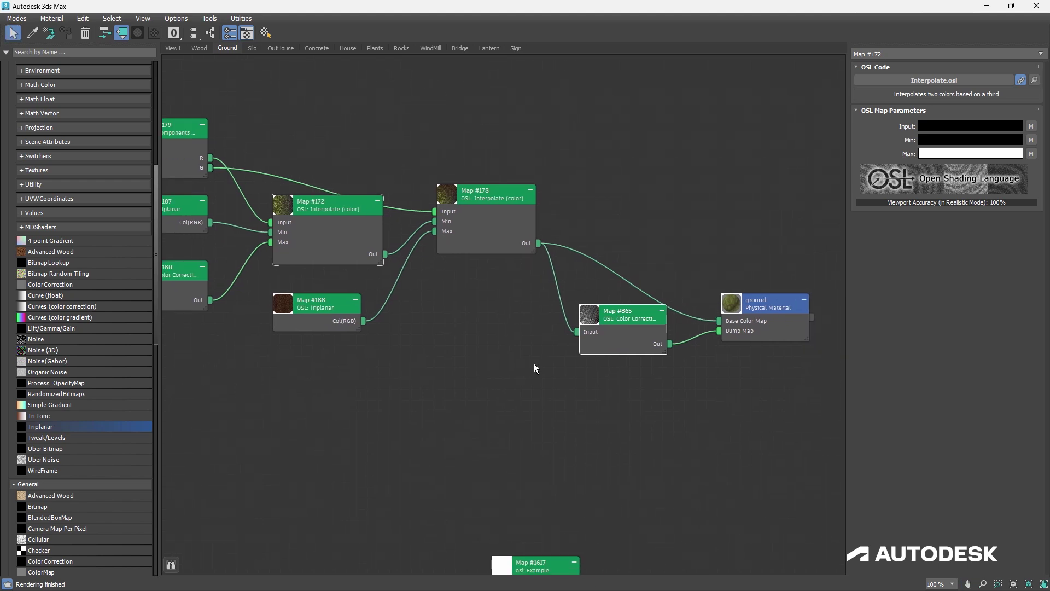
pyautogui.click(773, 309)
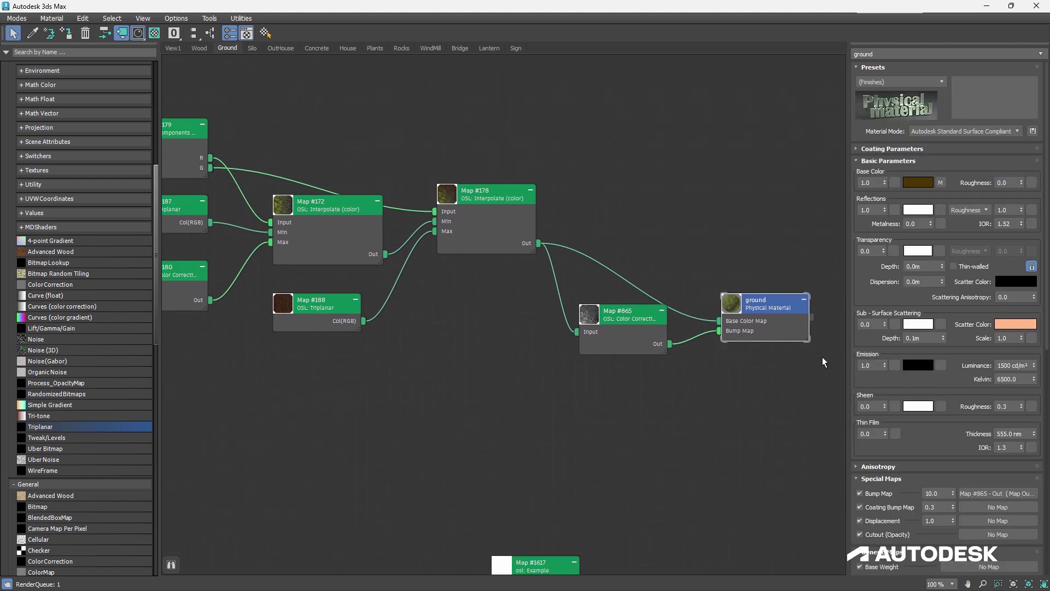
# Clone the middle foreground rock twice, placing copies down-right and down-left on the grass.
pyautogui.click(737, 443)
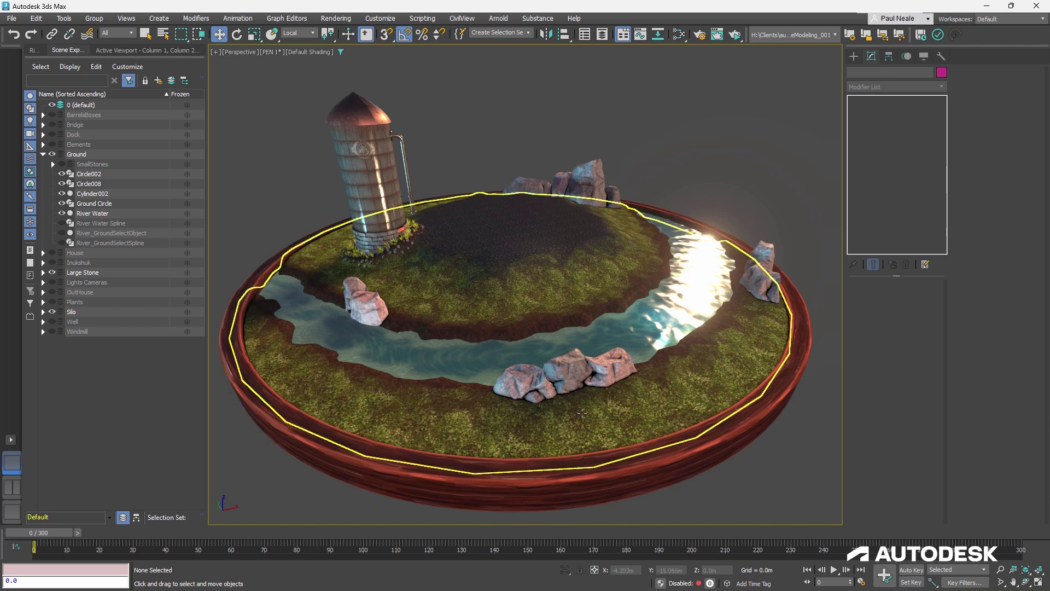
pyautogui.scroll(3, 582, 412)
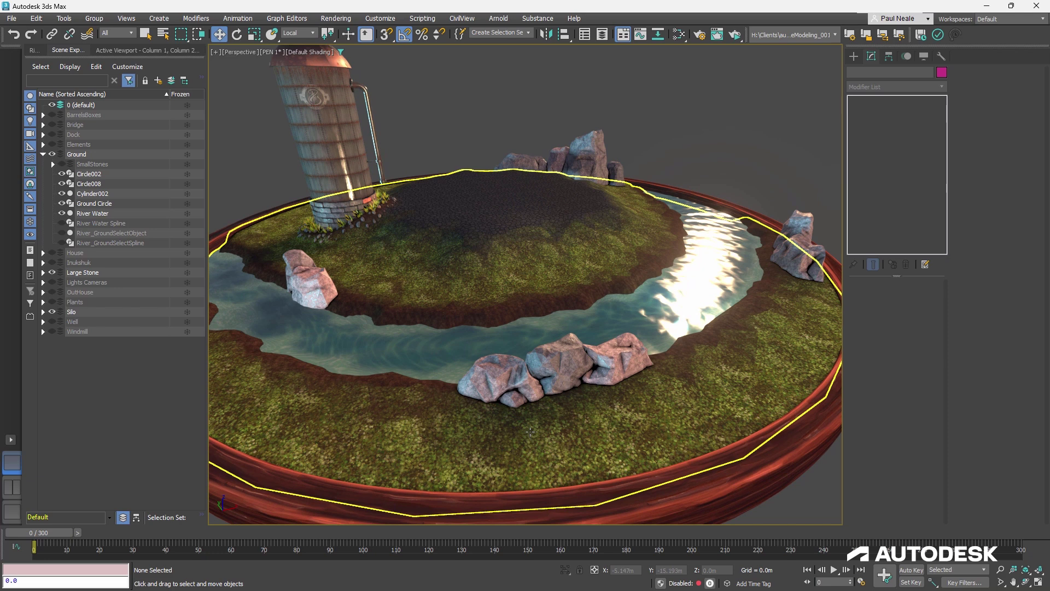
pyautogui.click(565, 372)
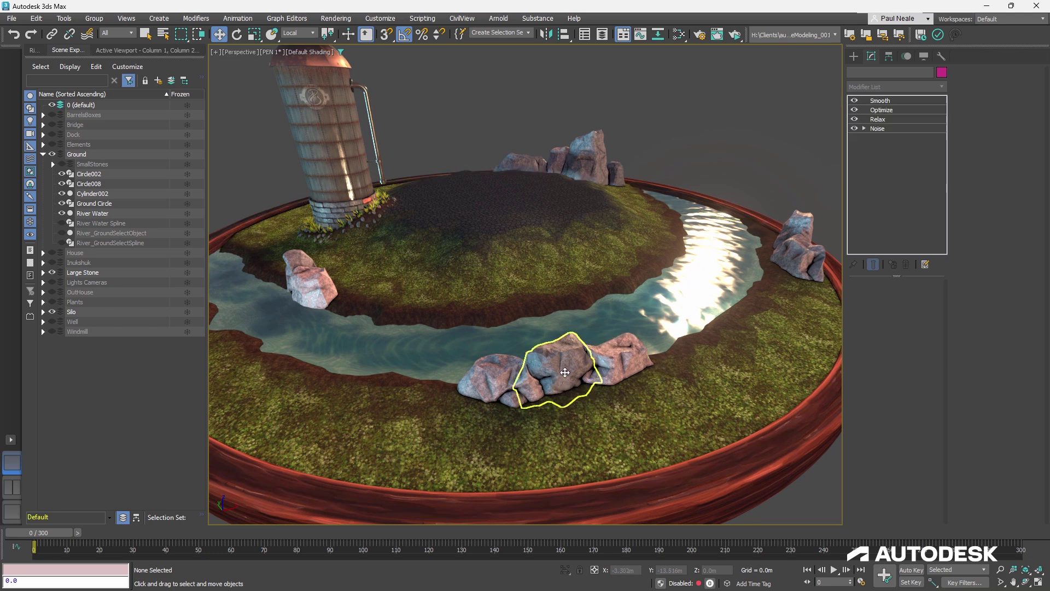
pyautogui.keyDown('shift'); pyautogui.moveTo(565, 372); pyautogui.dragTo(668, 435); pyautogui.keyUp('shift')
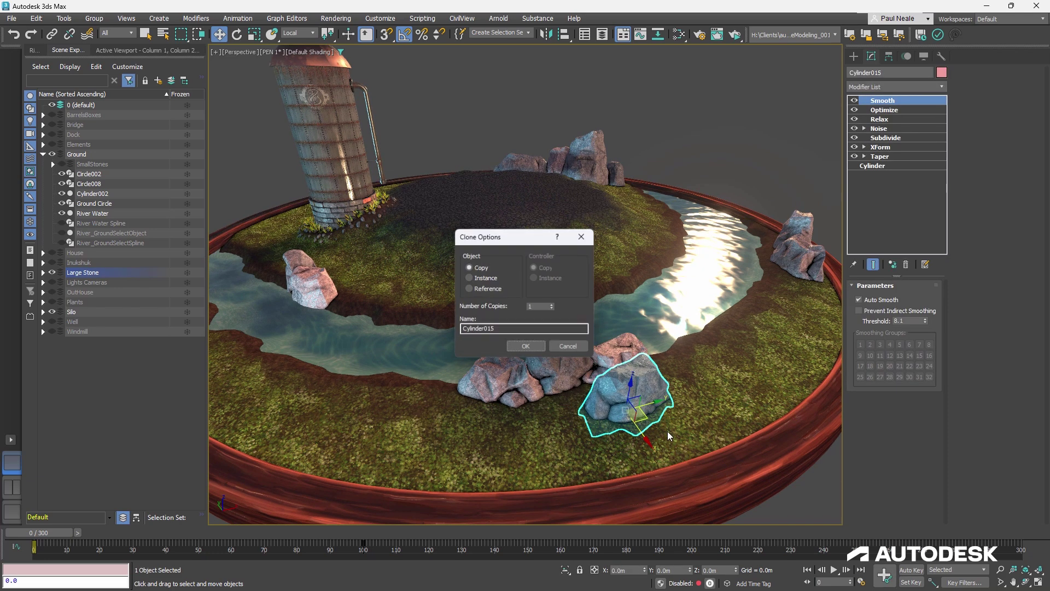
pyautogui.click(526, 345)
pyautogui.click(811, 485)
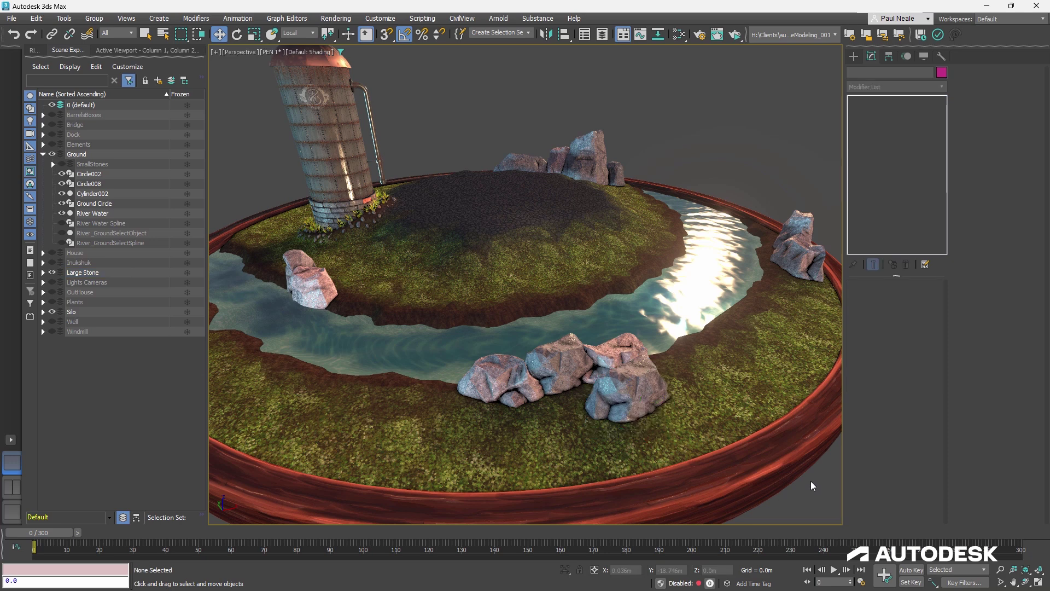
pyautogui.click(626, 382)
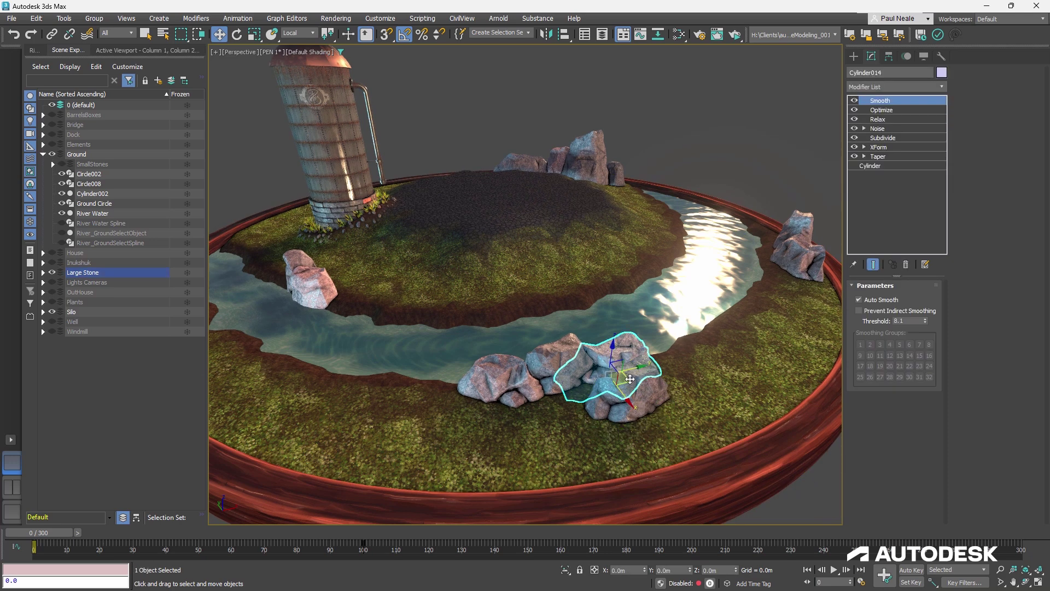
pyautogui.keyDown('shift'); pyautogui.moveTo(630, 379); pyautogui.dragTo(451, 437); pyautogui.keyUp('shift')
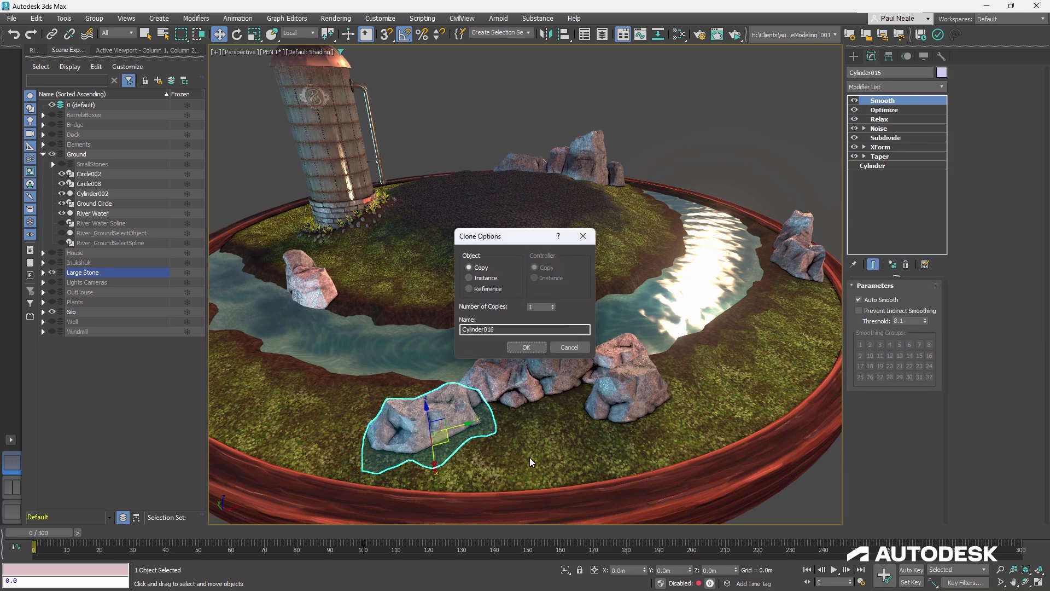
pyautogui.click(526, 347)
pyautogui.click(798, 506)
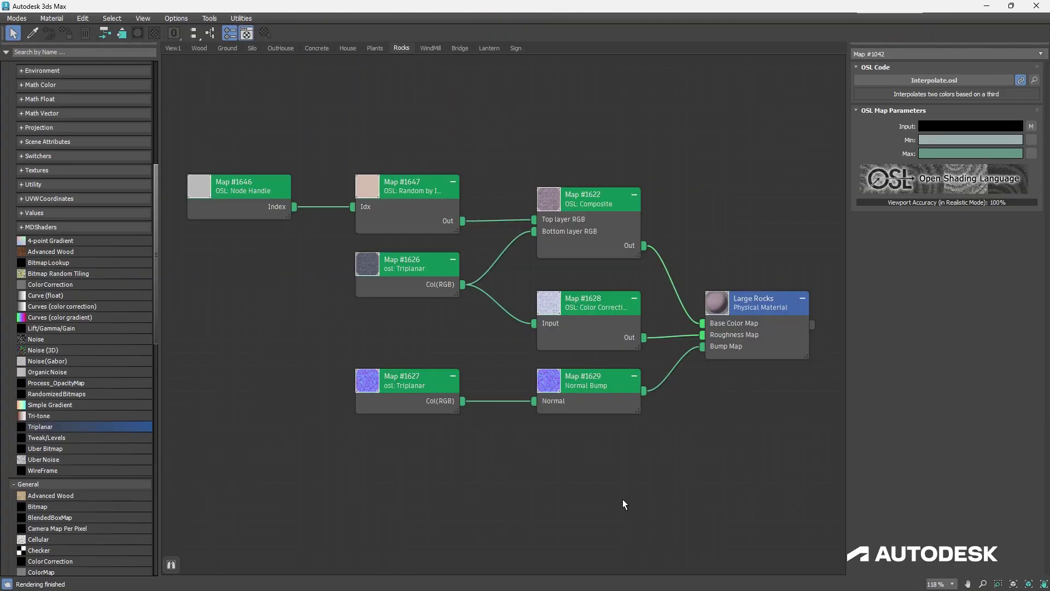
# Show the Large Rocks material and widen Map #1647 so its full name shows.
pyautogui.click(753, 346)
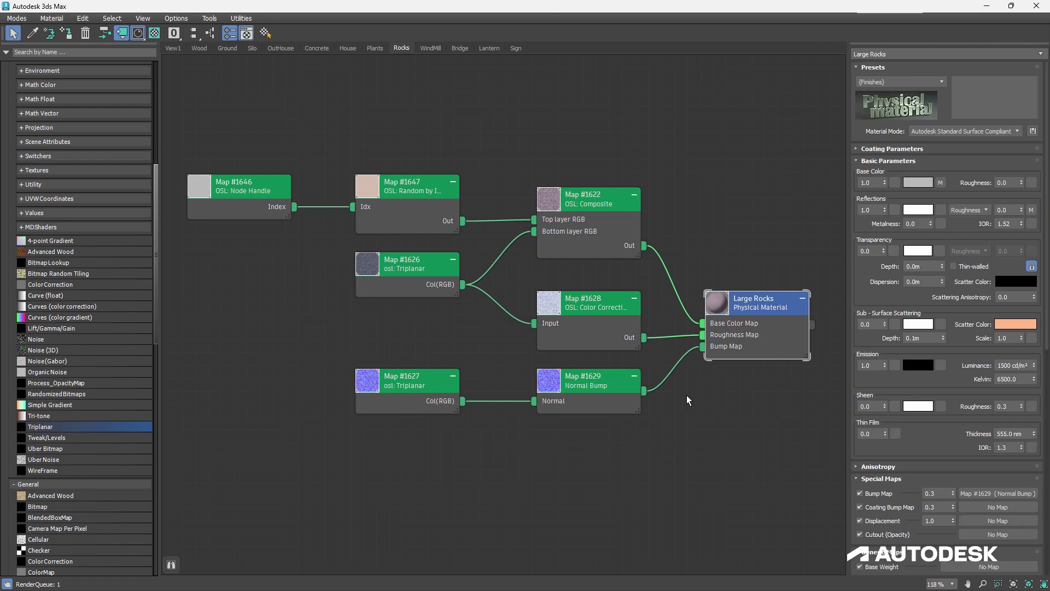
pyautogui.click(419, 276)
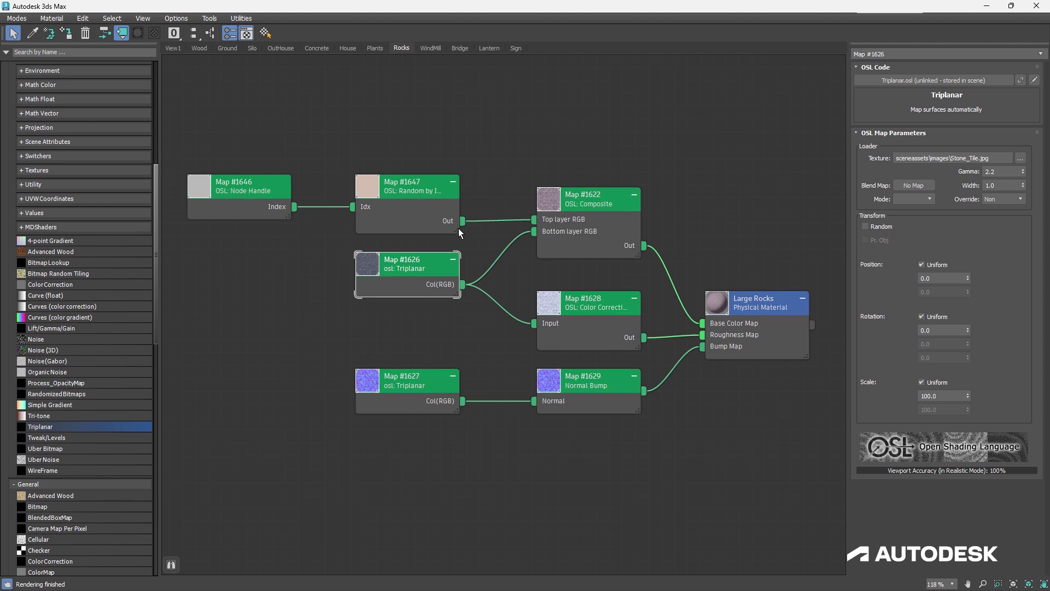
pyautogui.moveTo(459, 230); pyautogui.dragTo(494, 228)
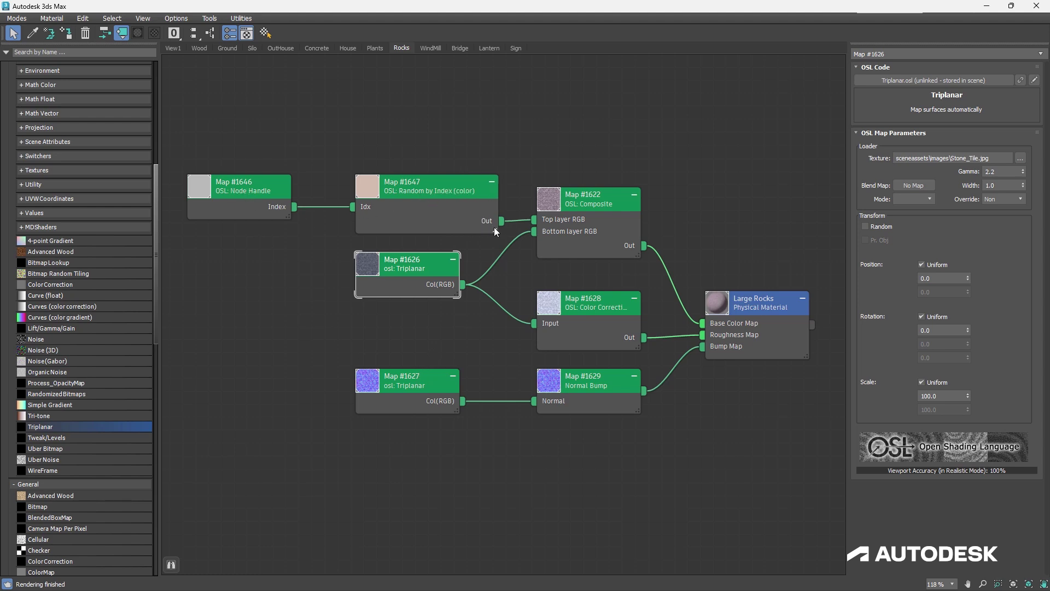
pyautogui.click(449, 200)
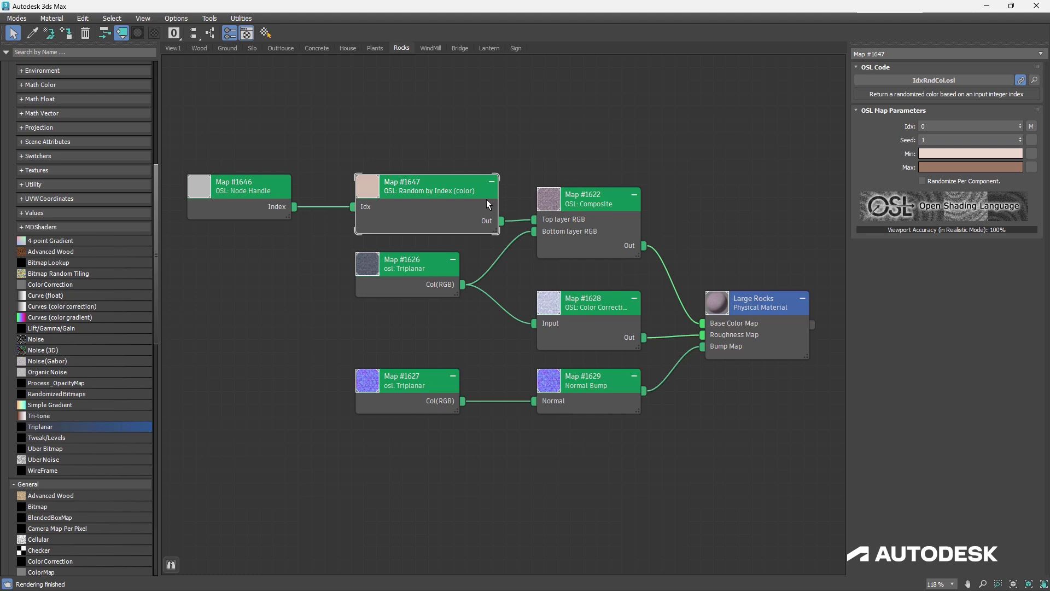
# Review Map #1646, Map #1647's colour range, Composite #1622's Color Dodge blend and the Stone_Tile Triplanar.
pyautogui.click(248, 192)
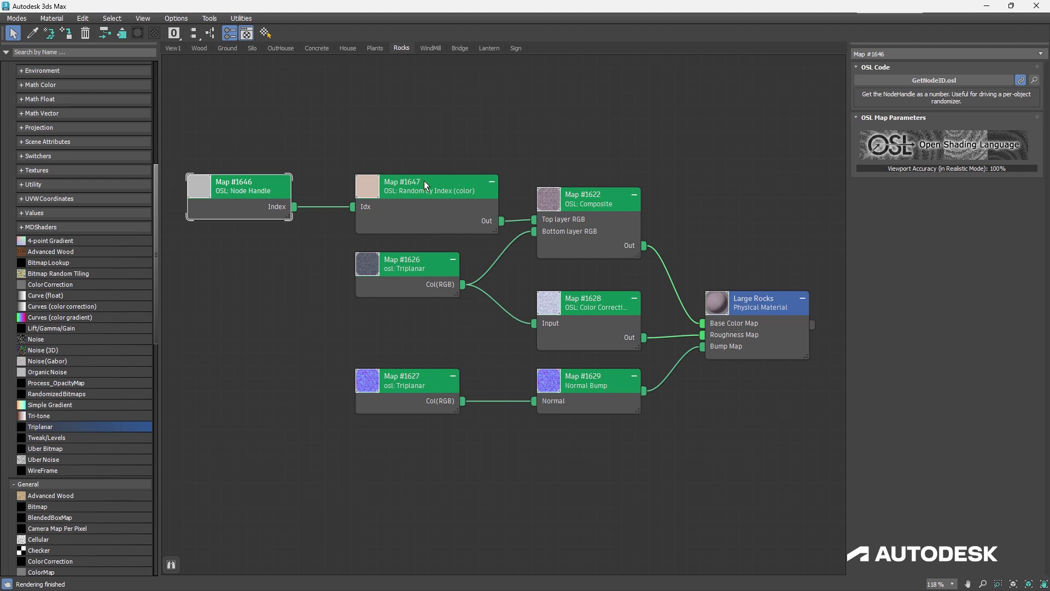
pyautogui.click(426, 199)
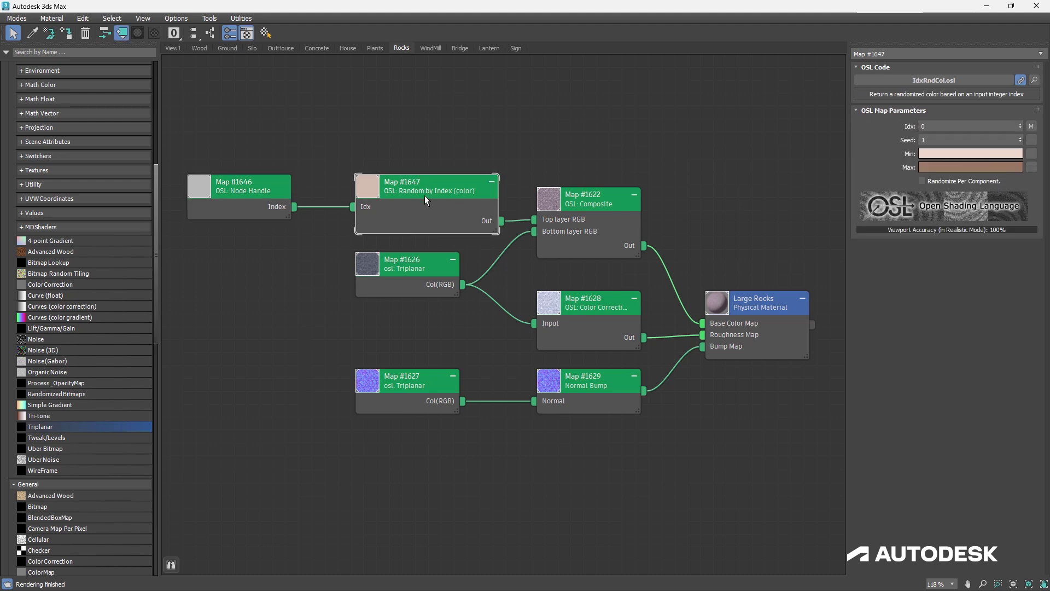
pyautogui.click(609, 207)
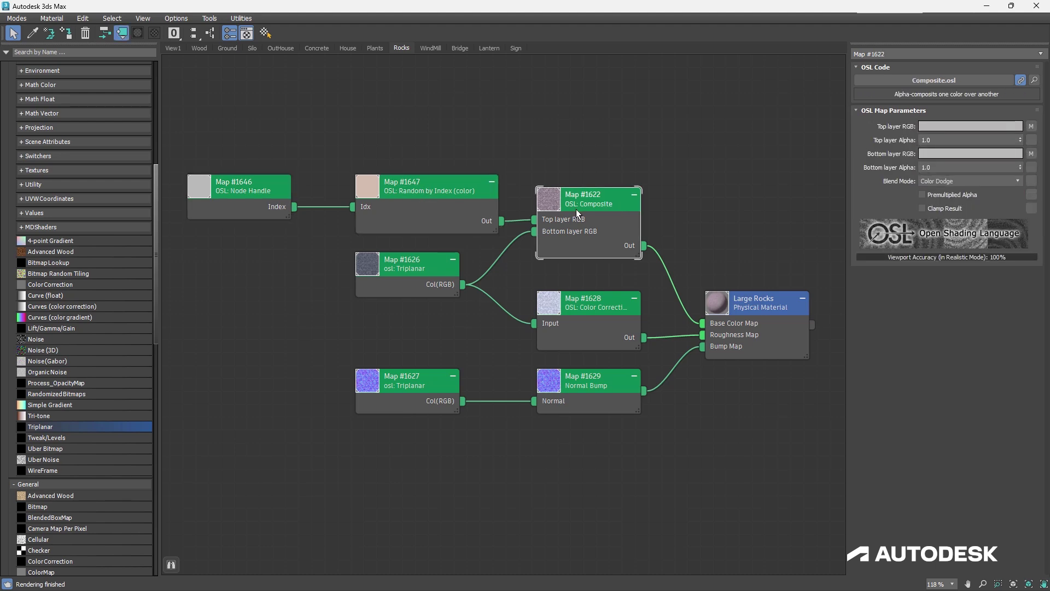
pyautogui.click(407, 276)
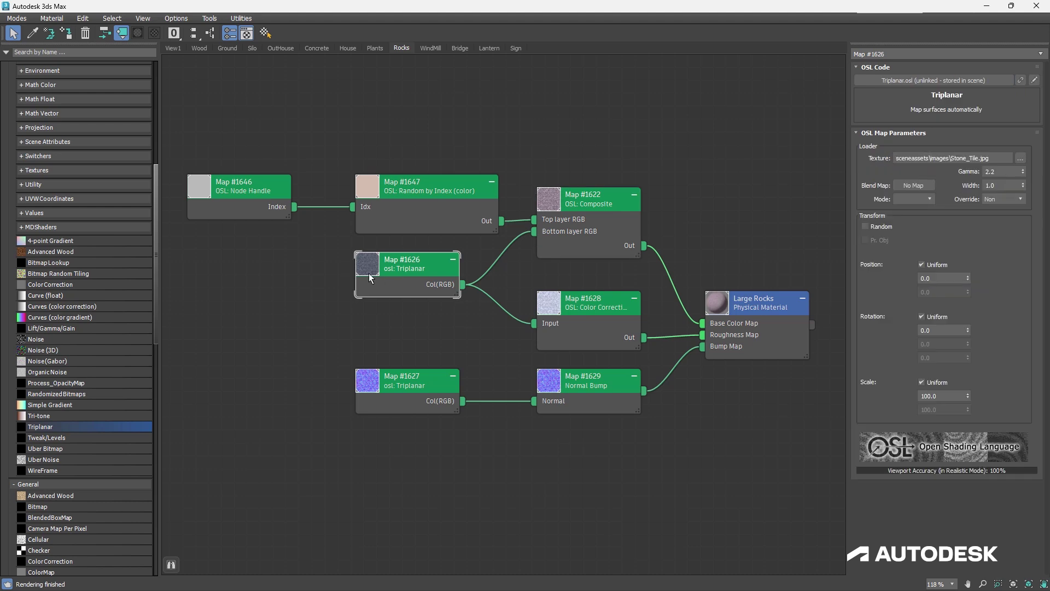
pyautogui.click(551, 210)
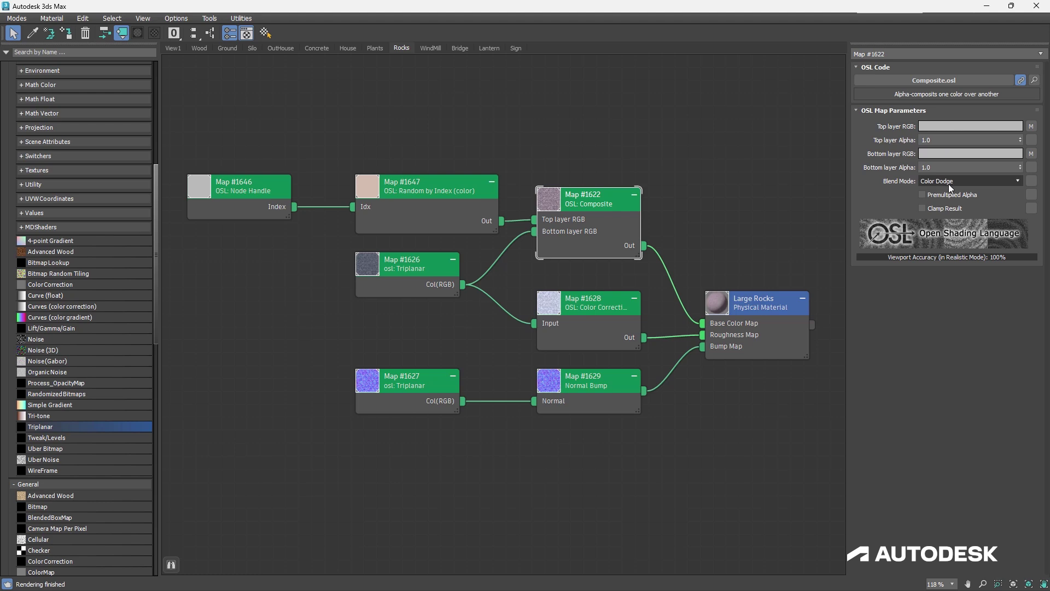
pyautogui.click(460, 193)
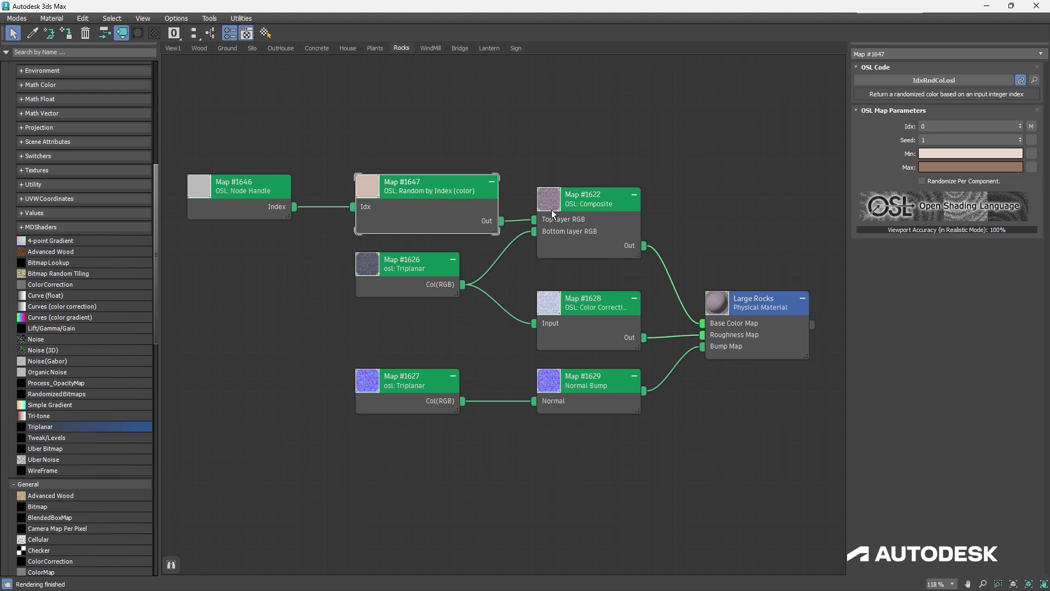
pyautogui.click(420, 272)
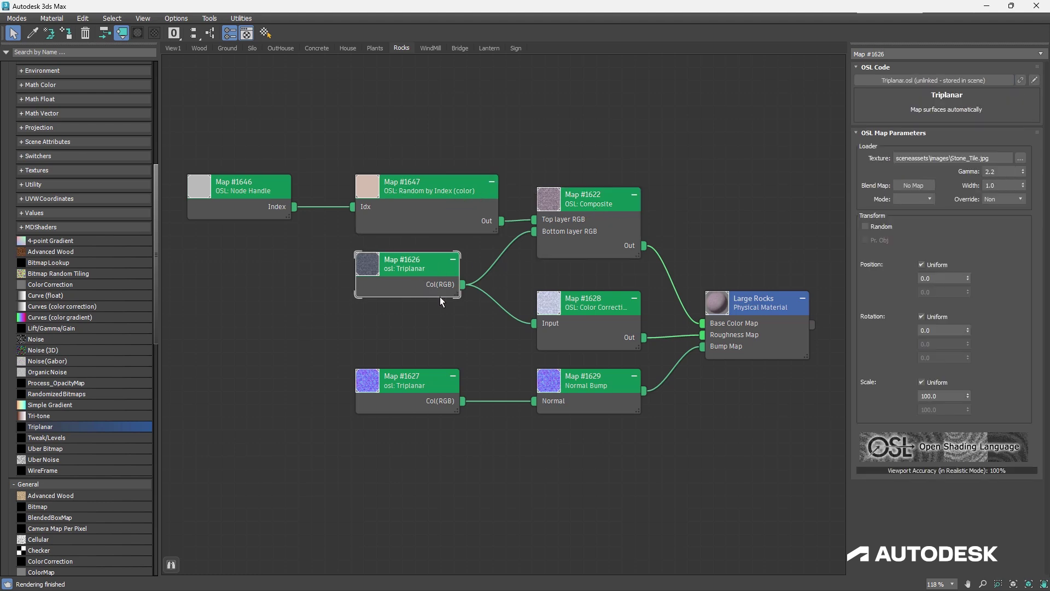
# Enable Randomize Per Component on Map #1647 so each colour channel varies separately.
pyautogui.click(459, 212)
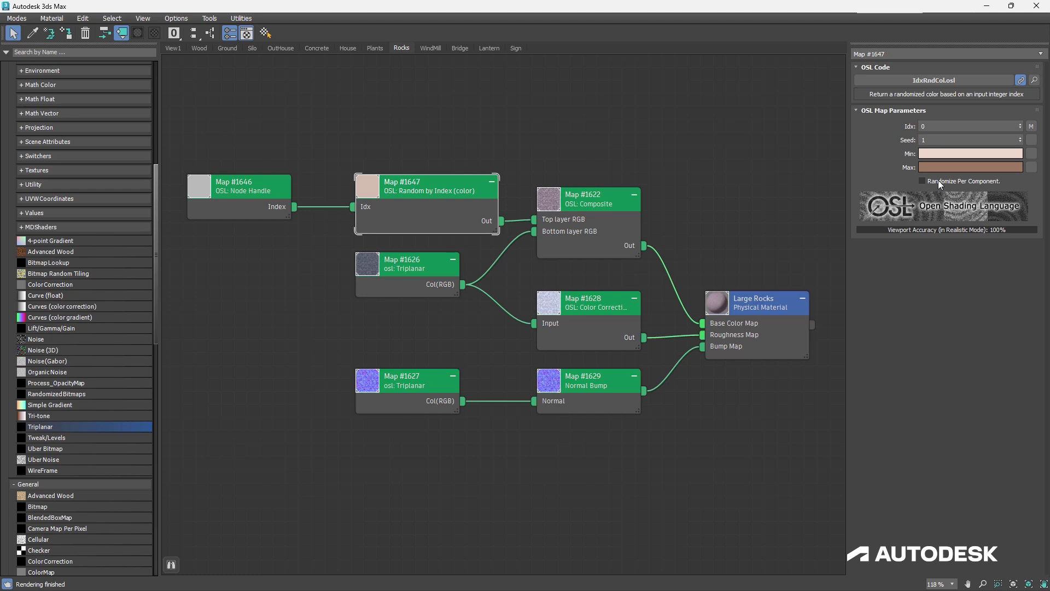
pyautogui.moveTo(938, 181)
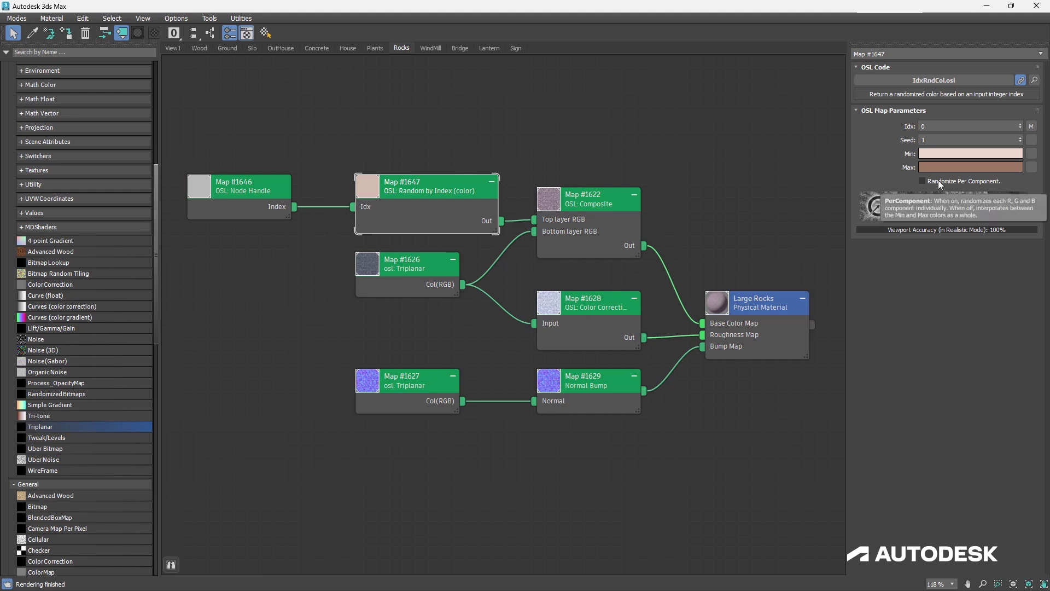
pyautogui.click(921, 181)
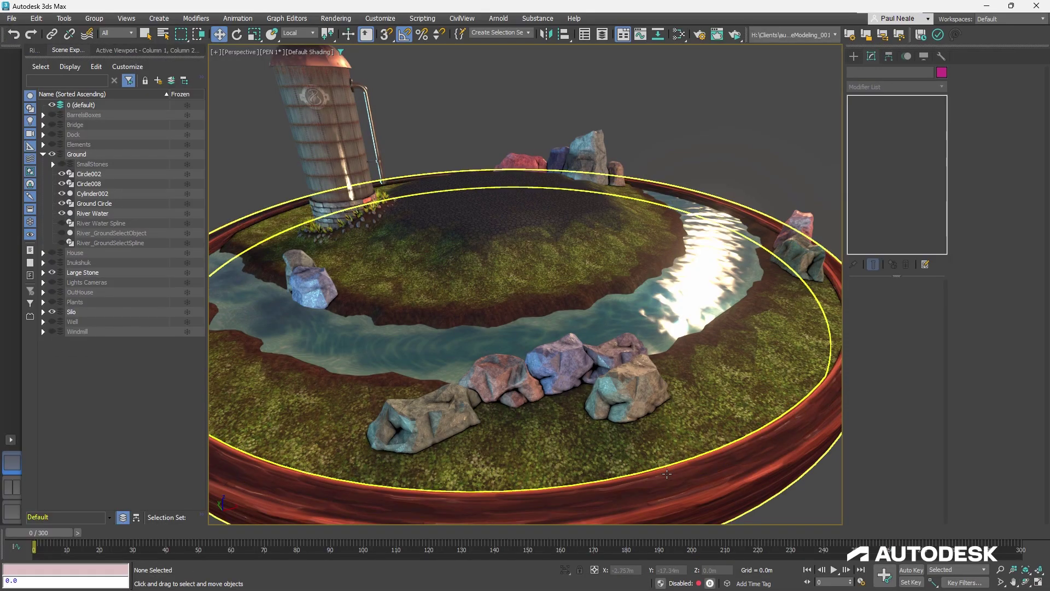
# Clone a front-cluster rock to a spot just to its right.
pyautogui.click(462, 425)
pyautogui.keyDown('shift'); pyautogui.moveTo(463, 425); pyautogui.dragTo(573, 423); pyautogui.keyUp('shift')
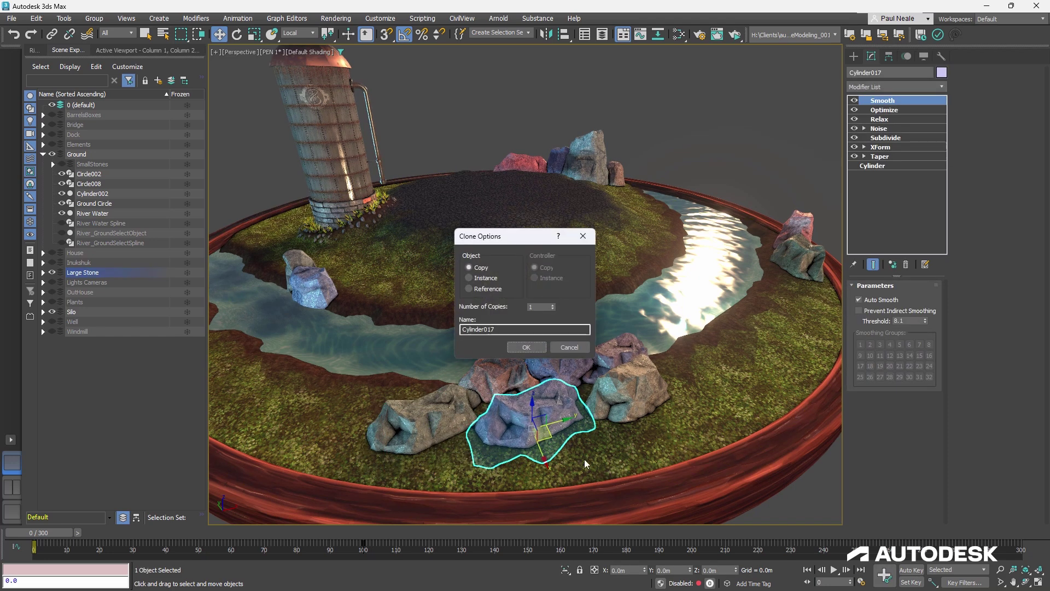
pyautogui.click(526, 347)
pyautogui.click(815, 492)
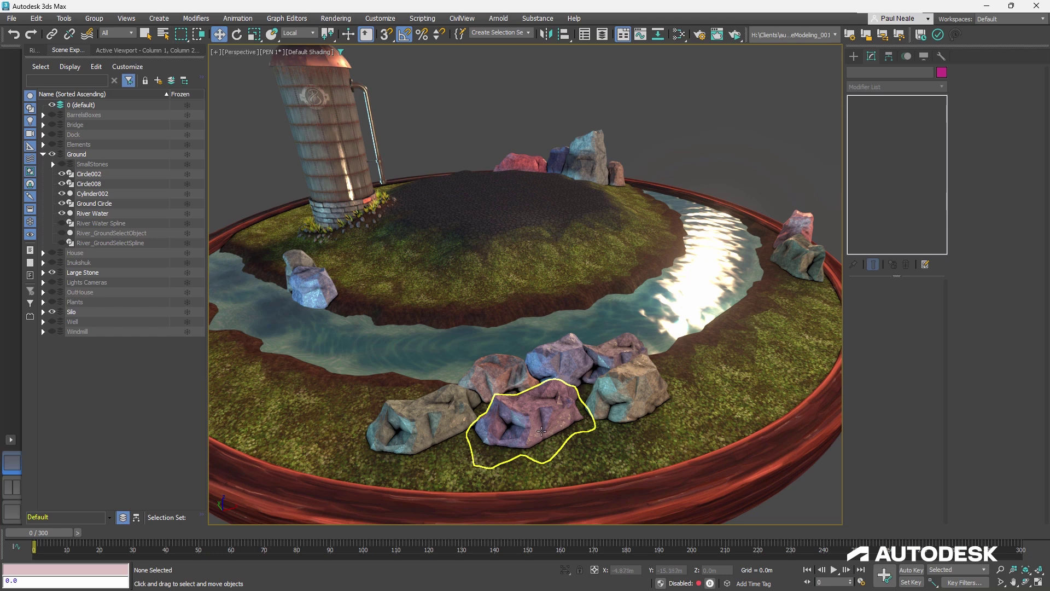
# Turn Randomize Per Component back off and delete three rocks from the front cluster.
pyautogui.press('m')
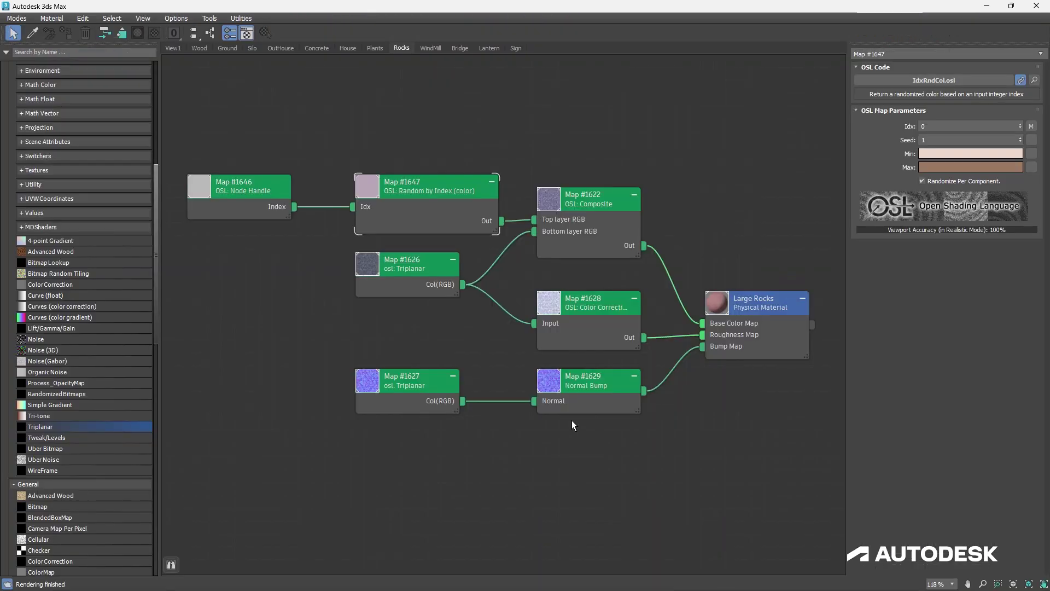
pyautogui.click(923, 181)
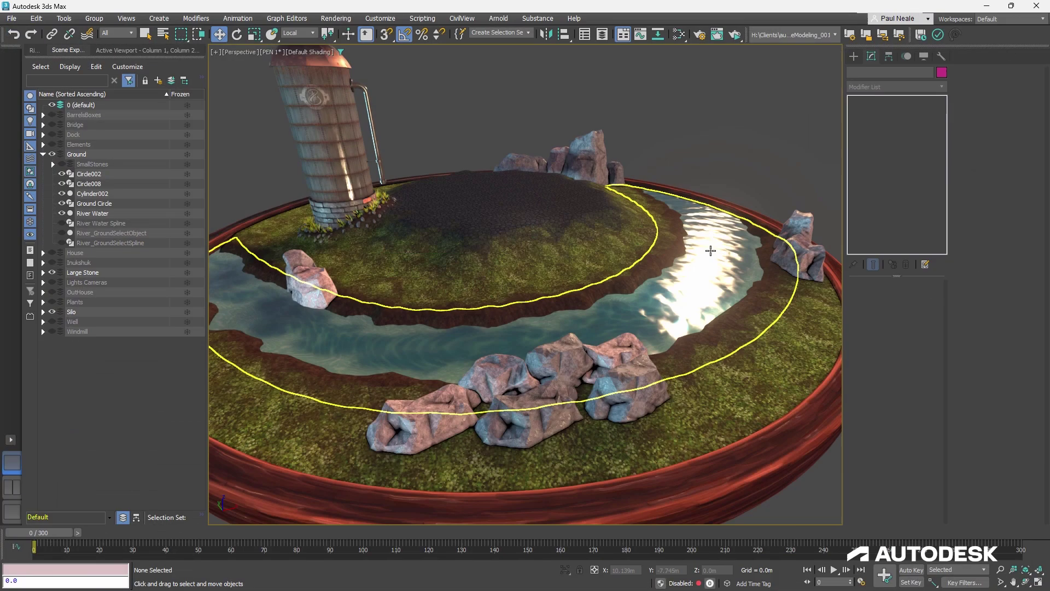
pyautogui.click(479, 426)
pyautogui.keyDown('ctrl'); pyautogui.click(533, 418); pyautogui.keyUp('ctrl')
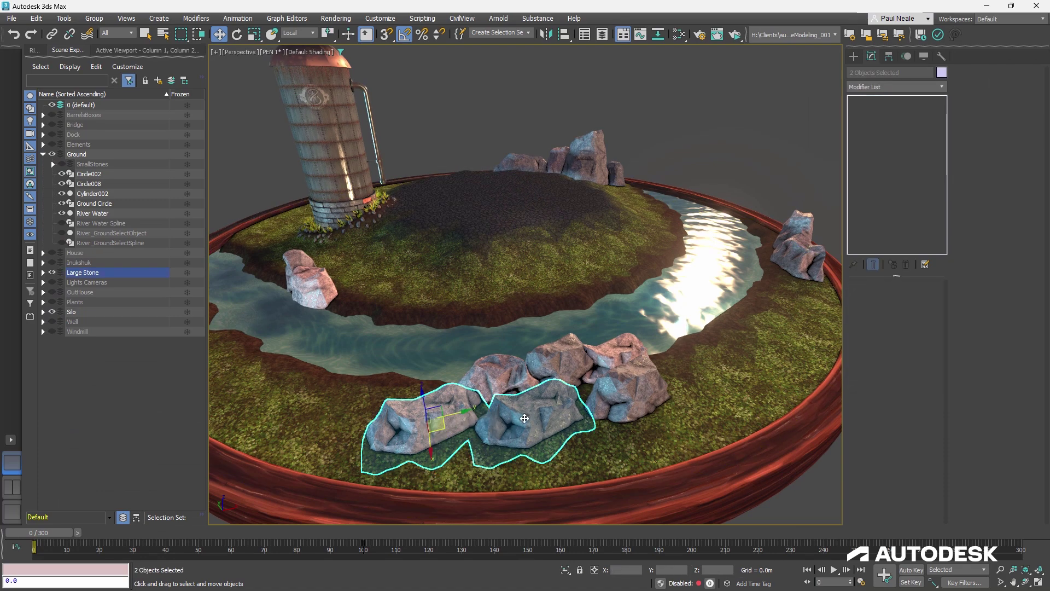
pyautogui.press('Delete')
pyautogui.click(654, 407)
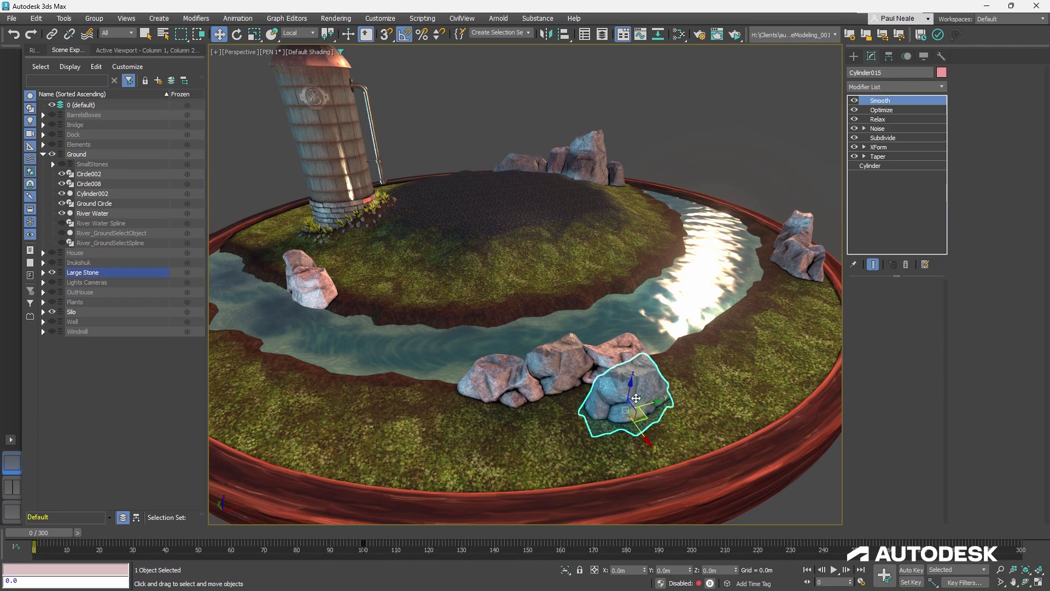
pyautogui.press('Delete')
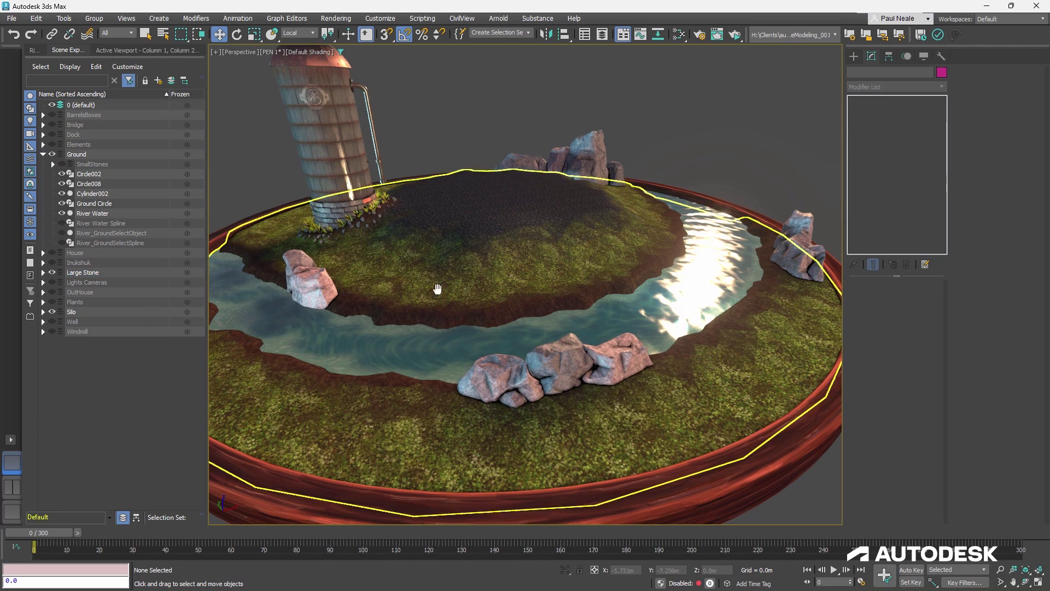
# Select the silo's stone ring and isolate it with Alt+Q.
pyautogui.keyDown('alt'); pyautogui.moveTo(434, 293); pyautogui.dragTo(430, 235, button='middle'); pyautogui.keyUp('alt')
pyautogui.scroll(6, 430, 235)
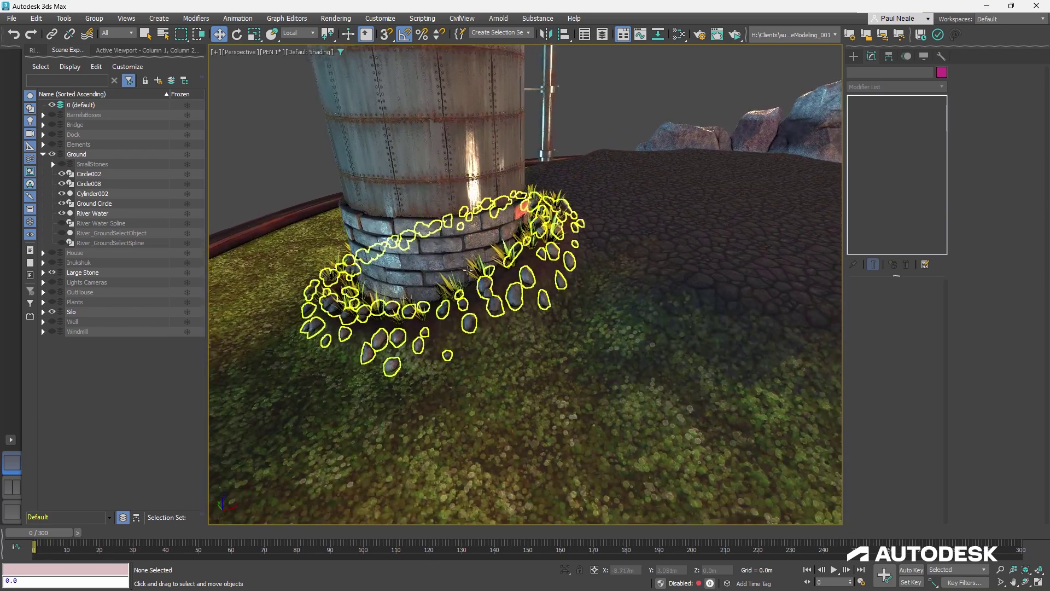
pyautogui.click(515, 299)
pyautogui.keyDown('alt'); pyautogui.moveTo(514, 299); pyautogui.dragTo(561, 300, button='middle'); pyautogui.keyUp('alt')
pyautogui.hotkey('alt', 'q')
# Show the stone ring's Data Channel Distort operator, driven by Map #16 at Strength 1.0.
pyautogui.scroll(5, 529, 258)
pyautogui.click(562, 288)
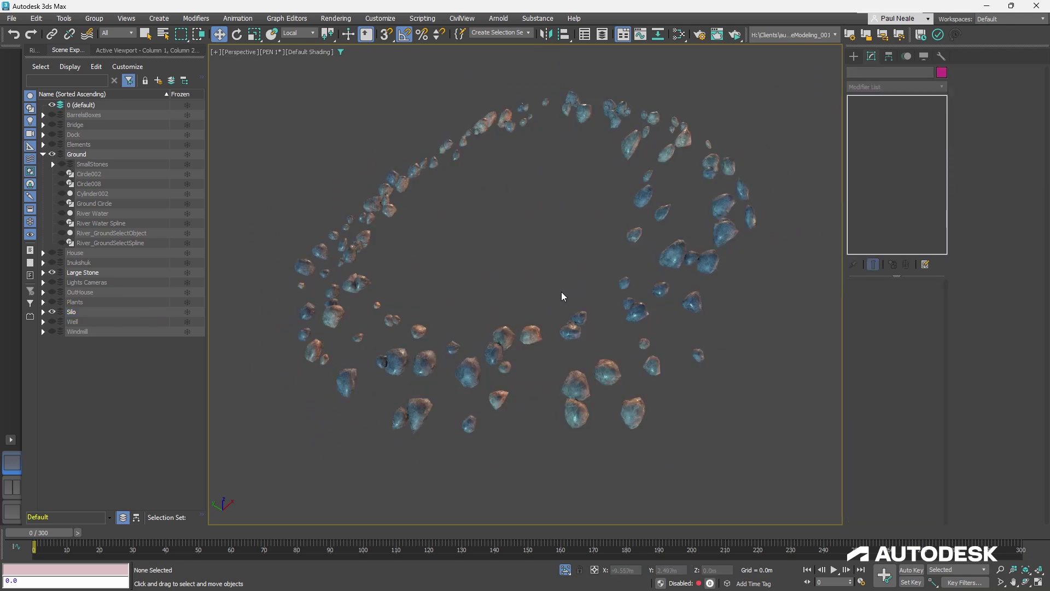
pyautogui.click(606, 375)
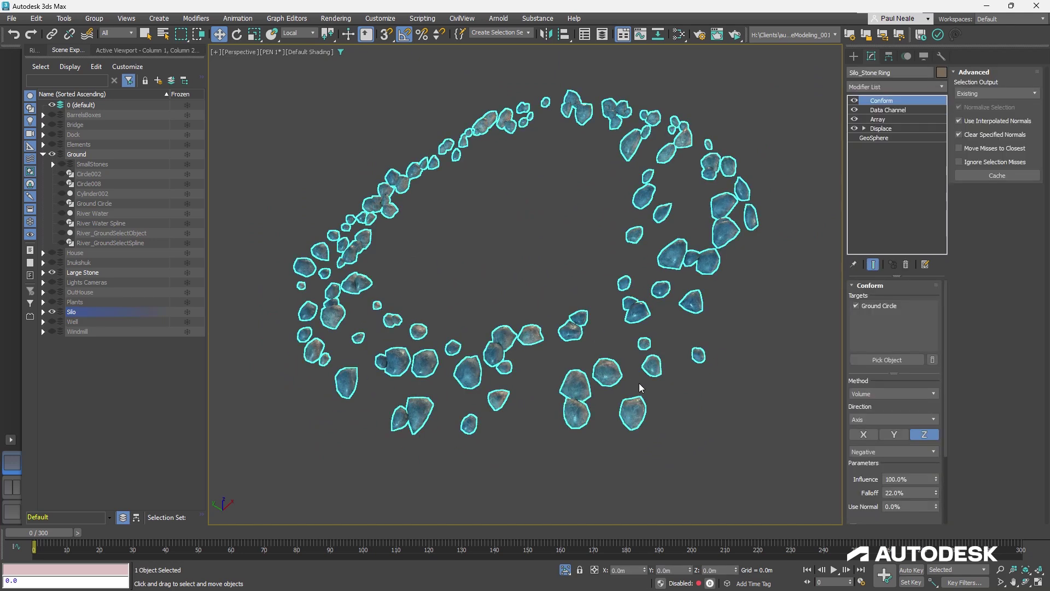
pyautogui.click(690, 366)
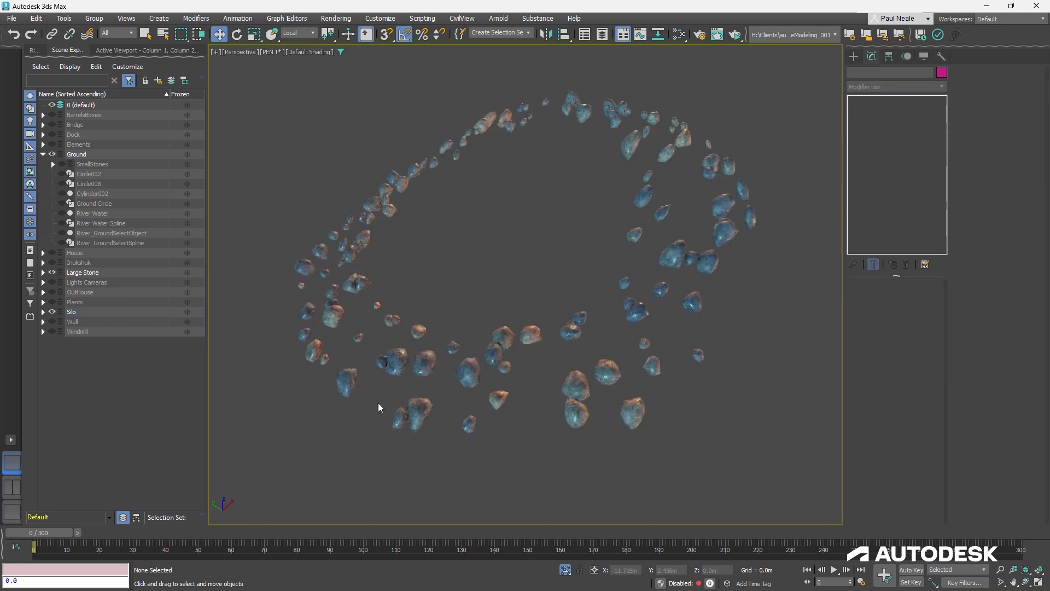
pyautogui.click(705, 319)
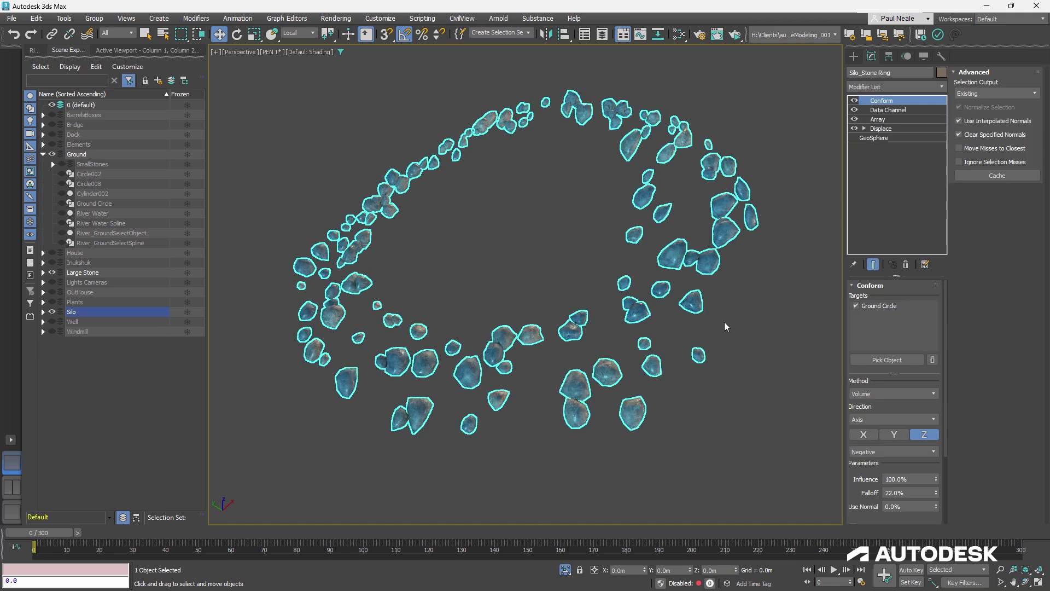
pyautogui.click(891, 110)
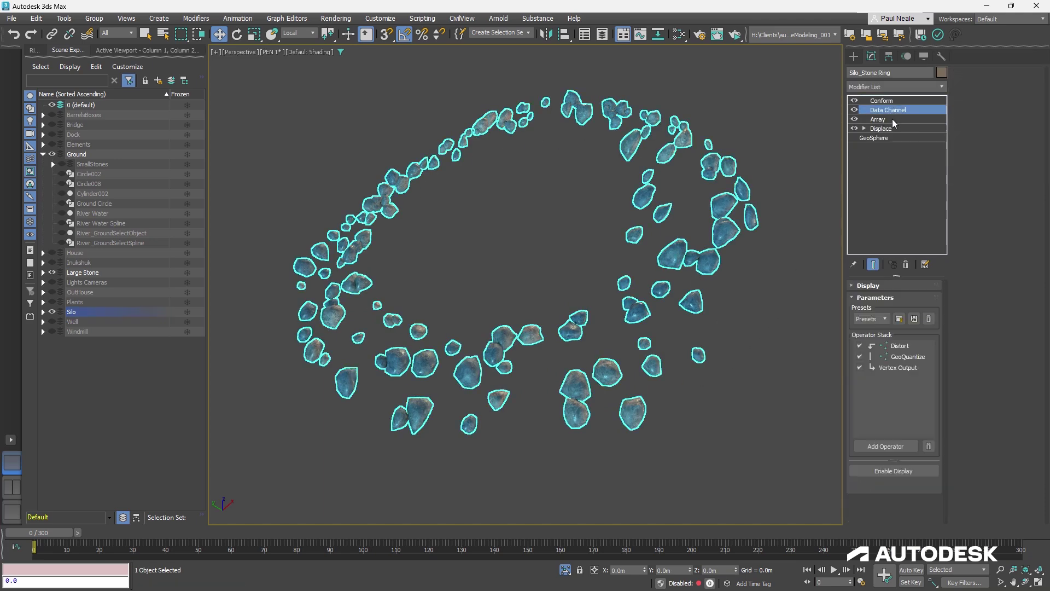
pyautogui.click(906, 345)
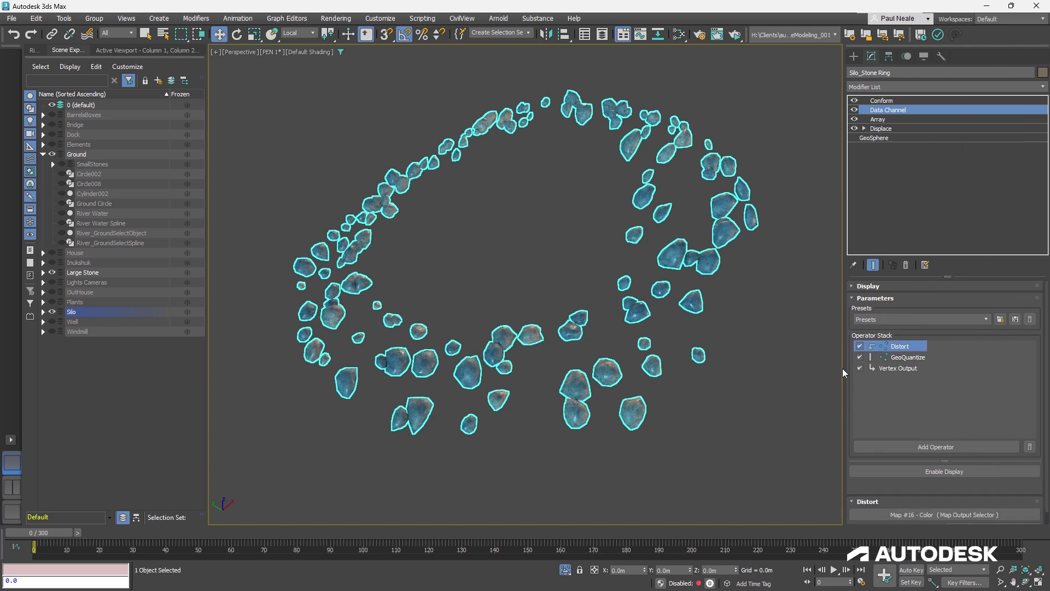
pyautogui.moveTo(844, 366); pyautogui.dragTo(831, 366)
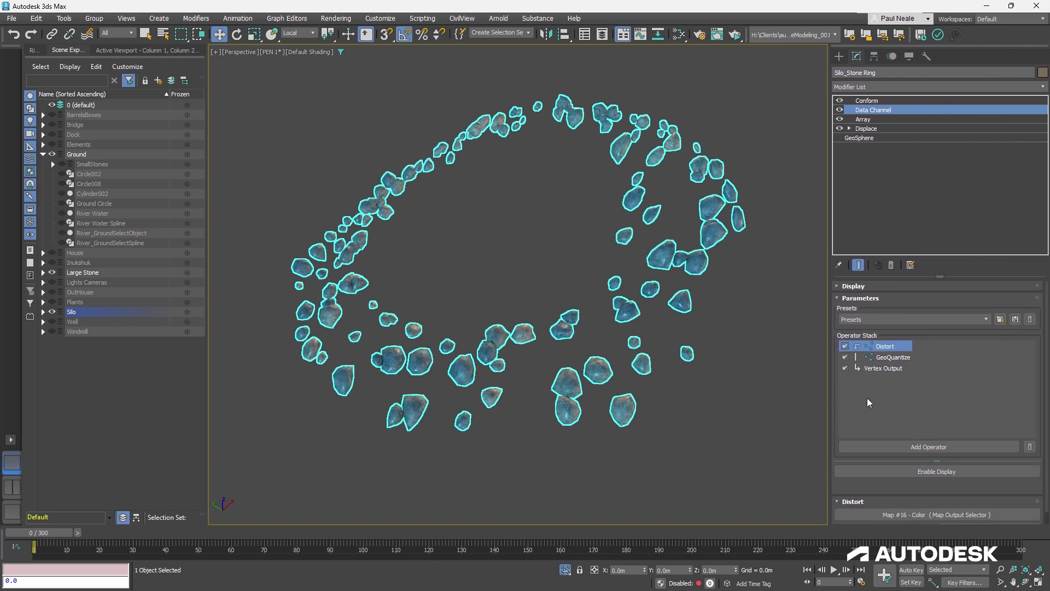
pyautogui.scroll(-1, 886, 487)
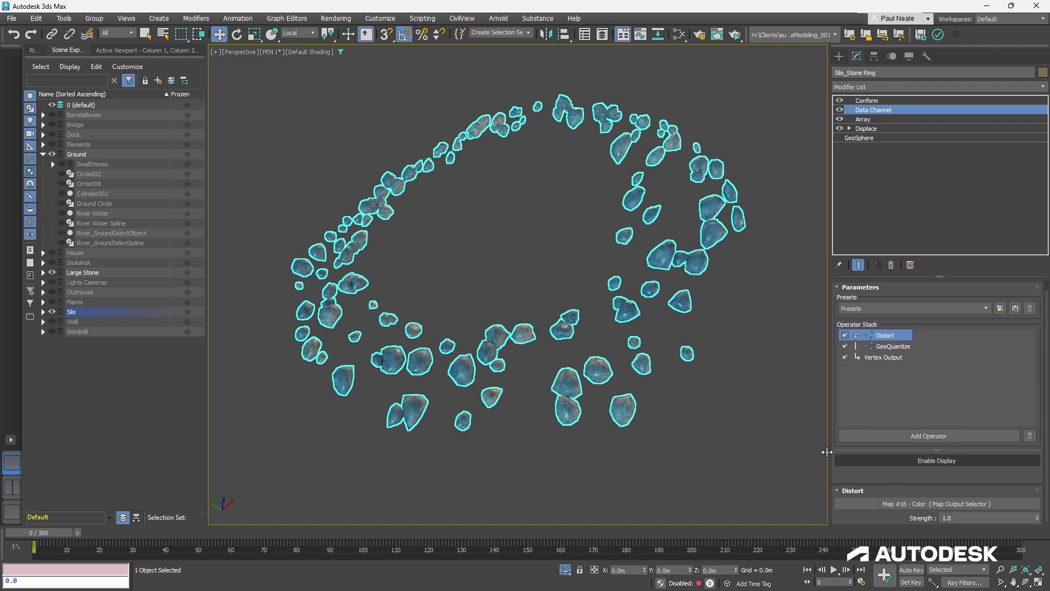
pyautogui.press('m')
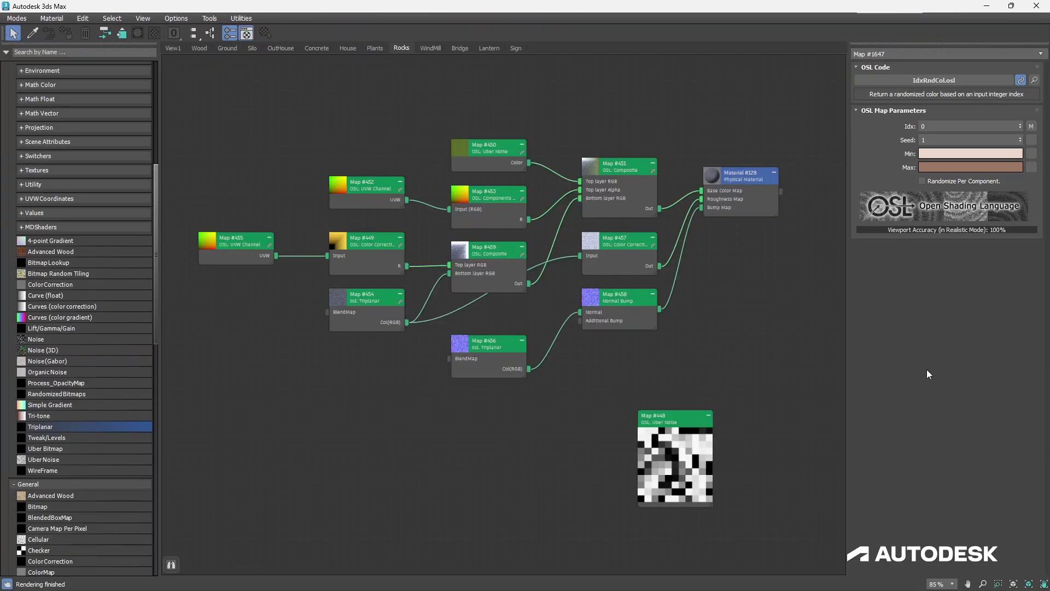
pyautogui.moveTo(696, 421); pyautogui.dragTo(688, 412)
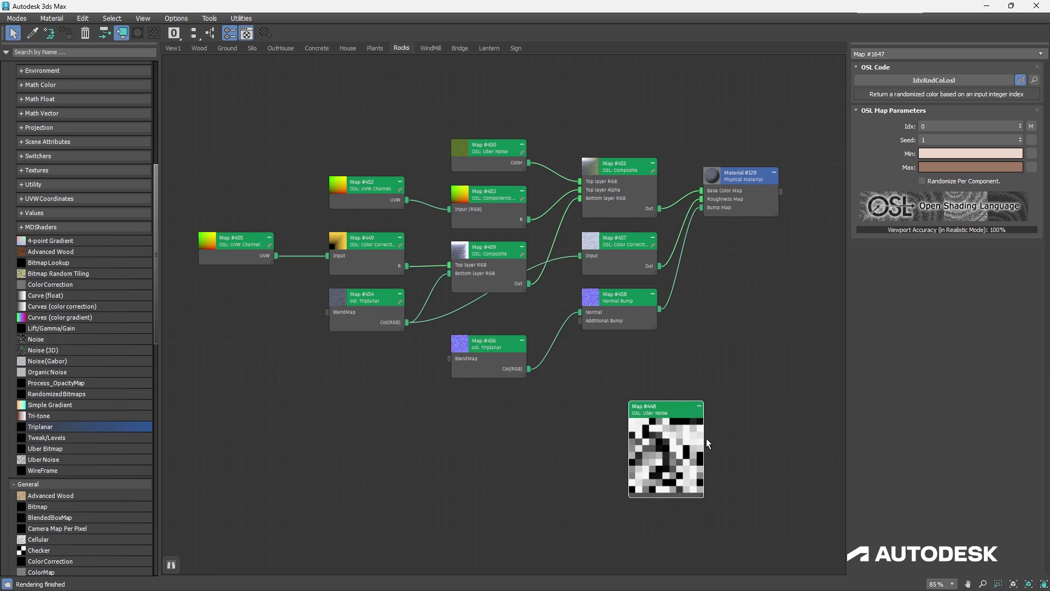
pyautogui.doubleClick(670, 412)
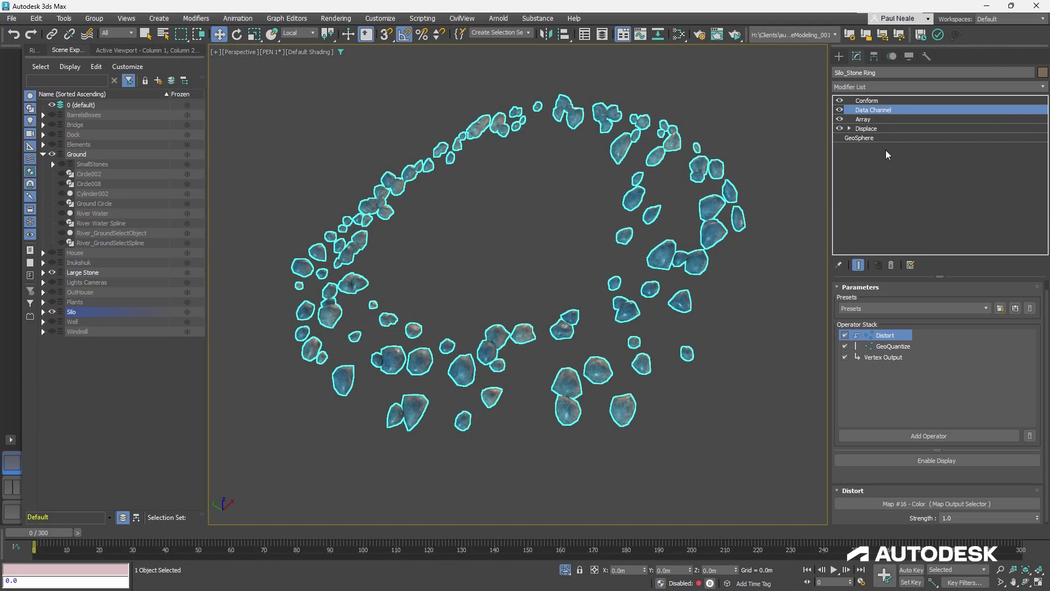
# Review the GeoQuantize, Distort and Vertex Output operators, then show Uber Noise Map #448's Cell noise settings.
pyautogui.click(892, 346)
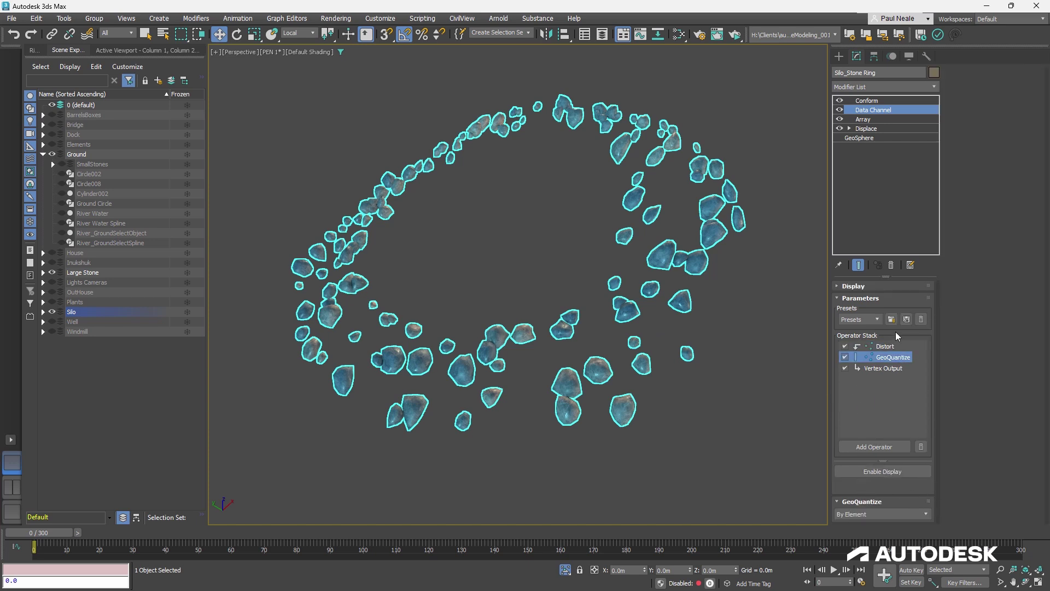
pyautogui.click(887, 346)
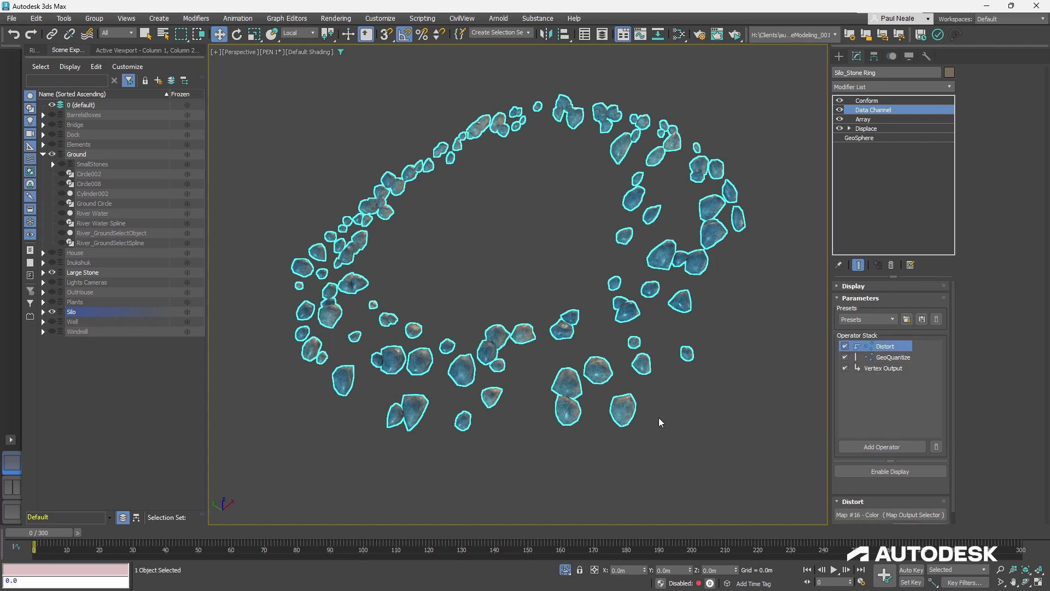
pyautogui.click(889, 357)
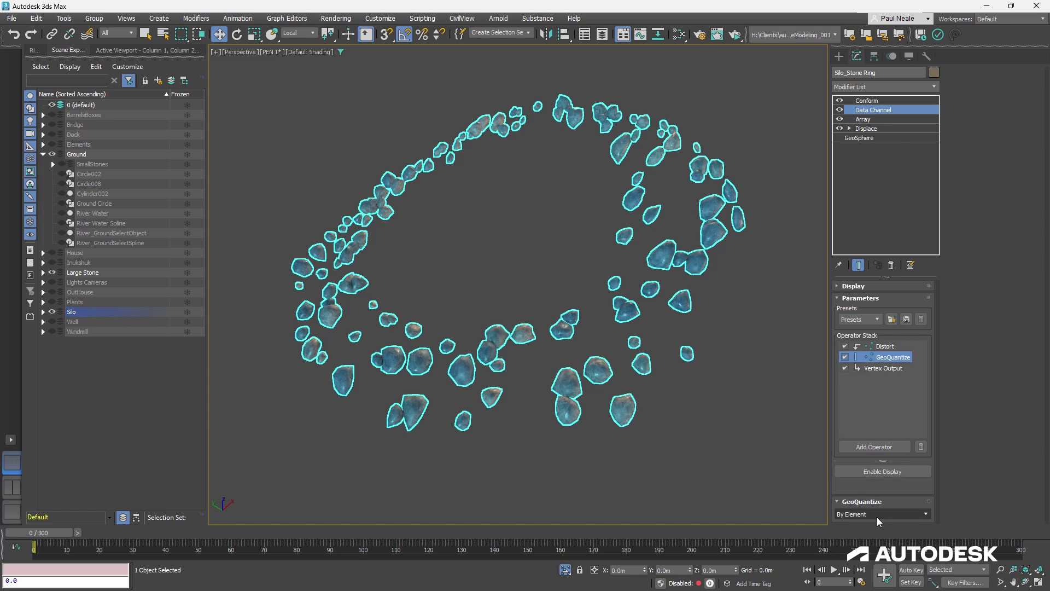
pyautogui.click(883, 368)
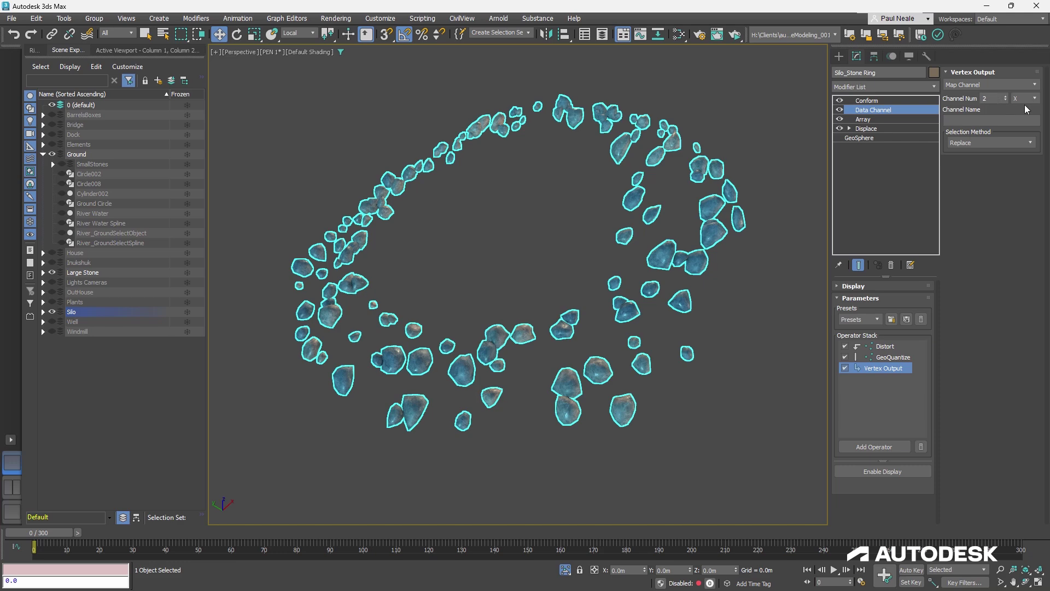
pyautogui.press('m')
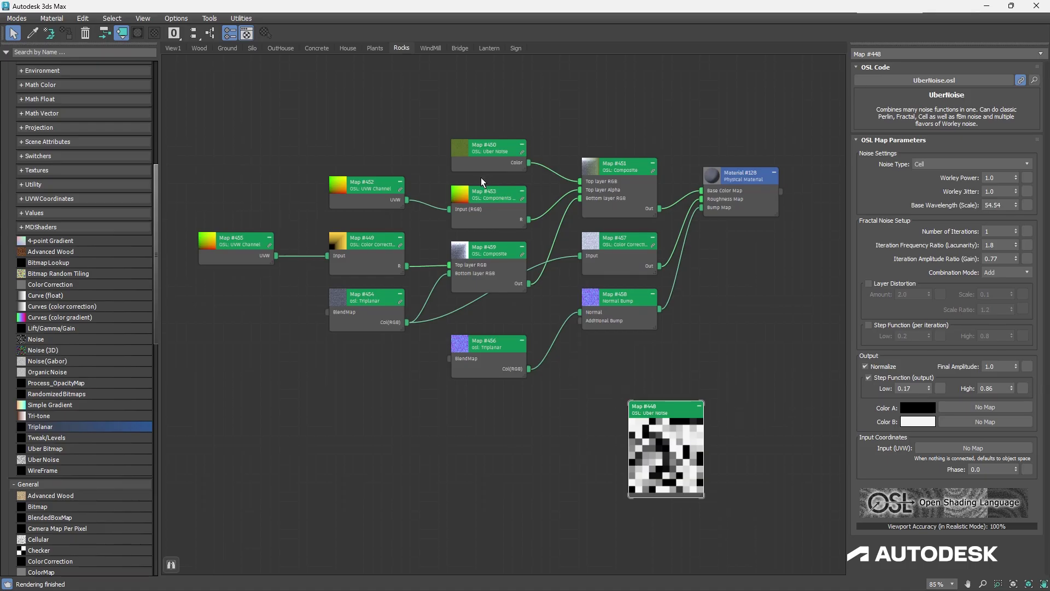
# Inspect both UVW Channel nodes and the Color Correction node, then clear the Rocks graph selection.
pyautogui.doubleClick(362, 189)
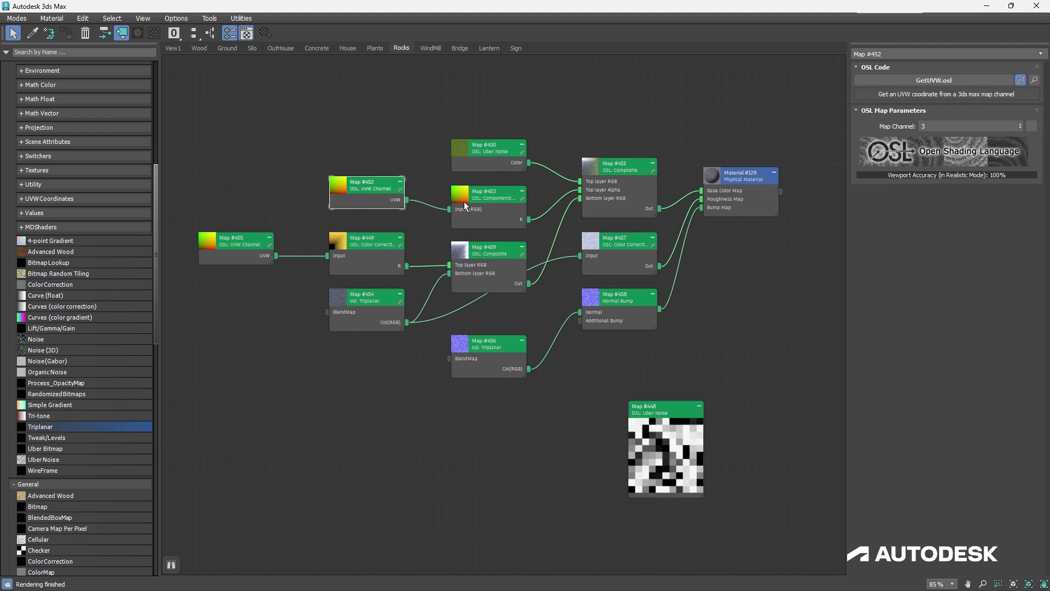
pyautogui.doubleClick(242, 249)
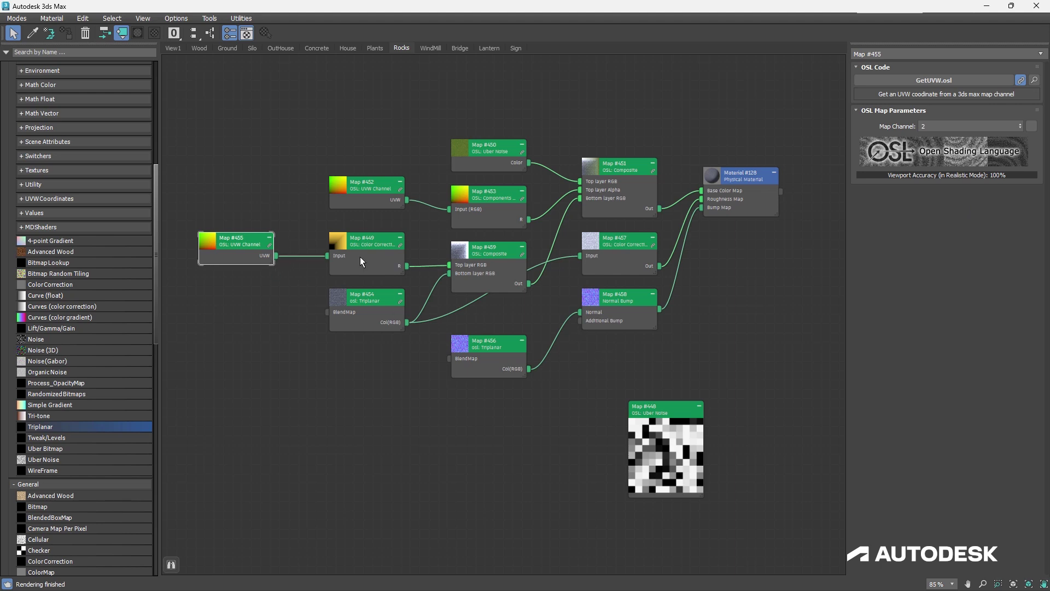
pyautogui.doubleClick(383, 255)
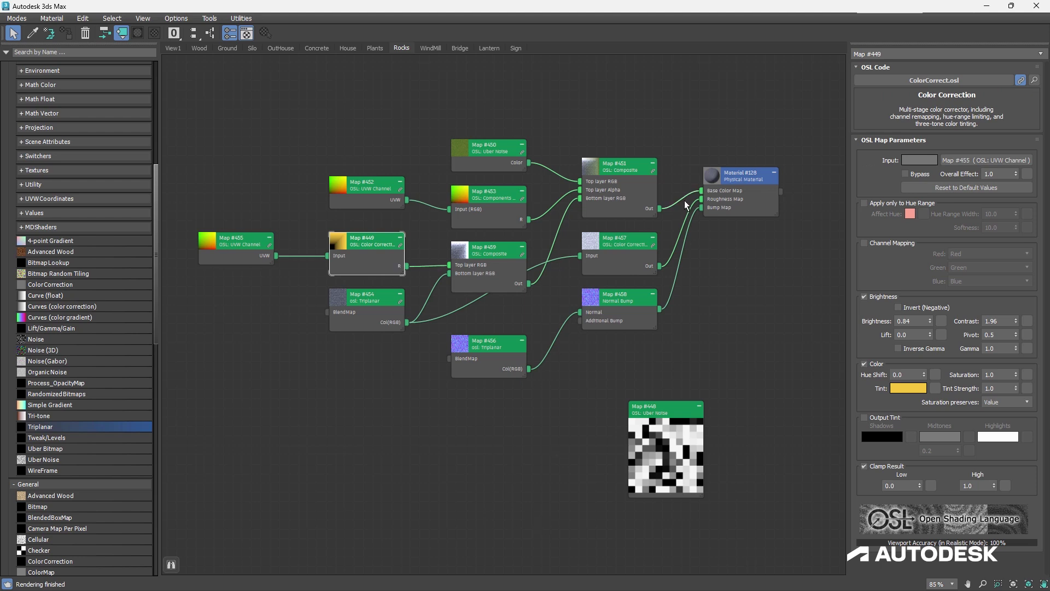
pyautogui.moveTo(374, 145); pyautogui.dragTo(565, 221)
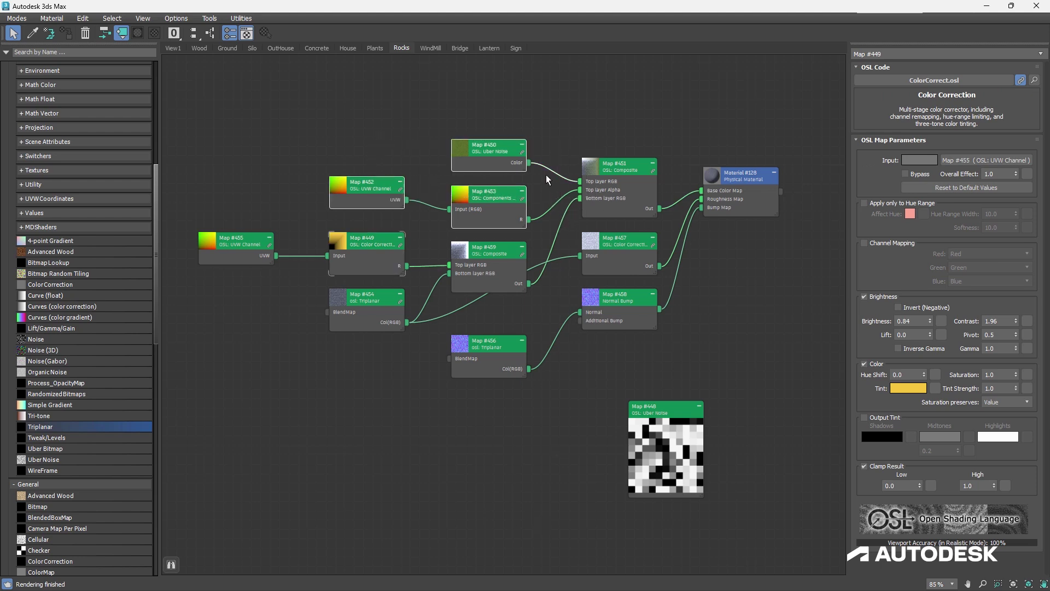
pyautogui.click(548, 115)
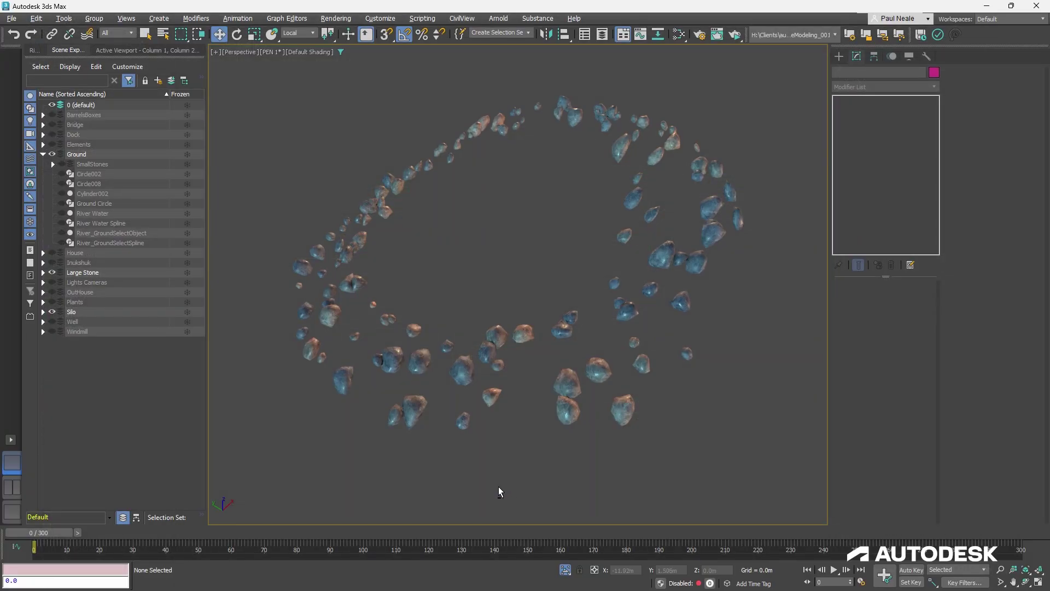
# Unhide and select the inukshuk, then view its Distort and Average Normals Vertex Input operators.
pyautogui.click(52, 263)
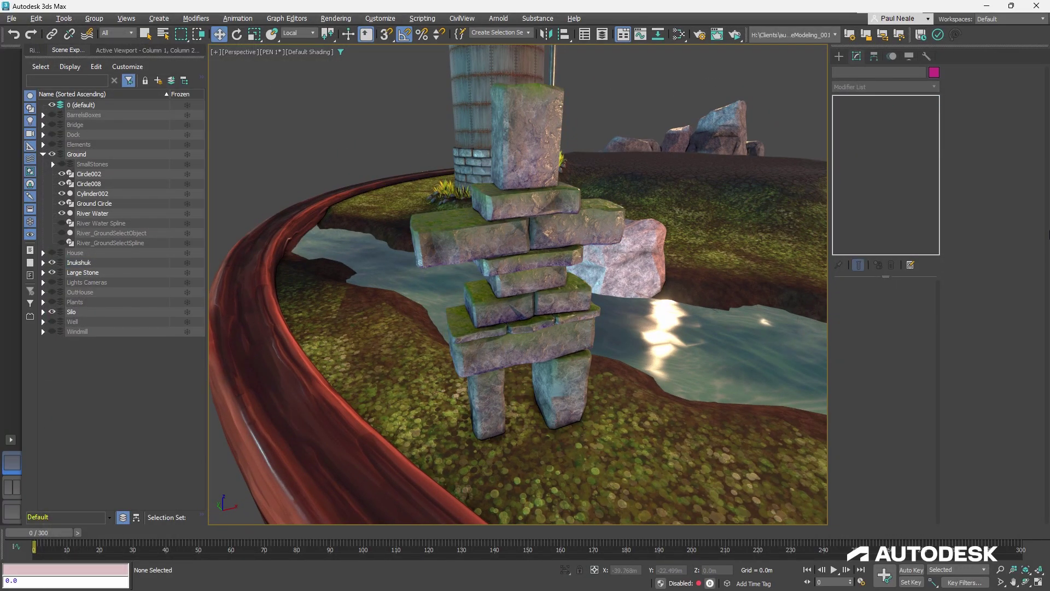
pyautogui.click(579, 349)
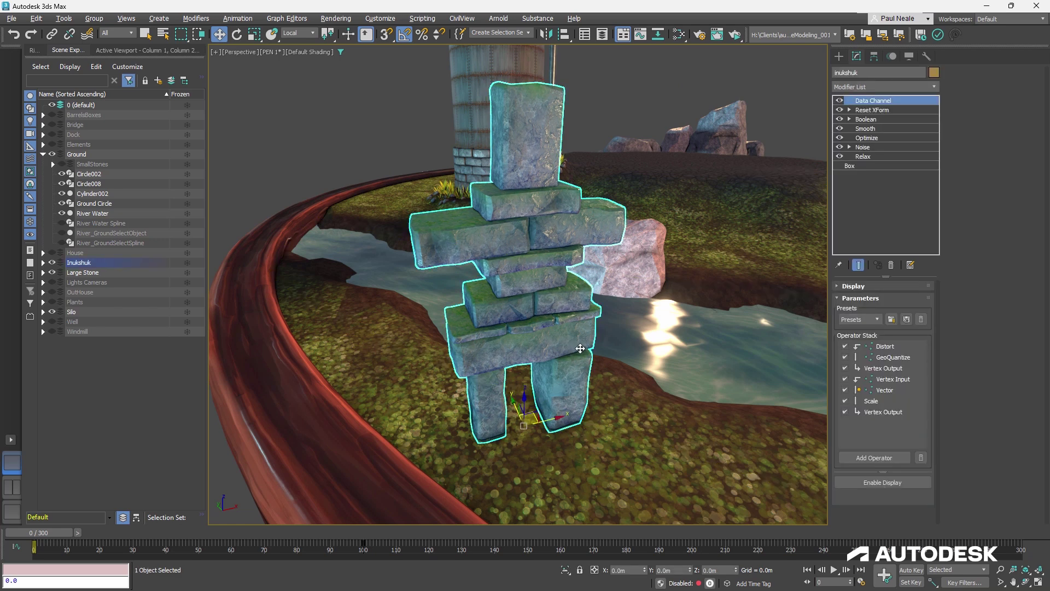
pyautogui.press('e')
pyautogui.moveTo(524, 426); pyautogui.dragTo(596, 393)
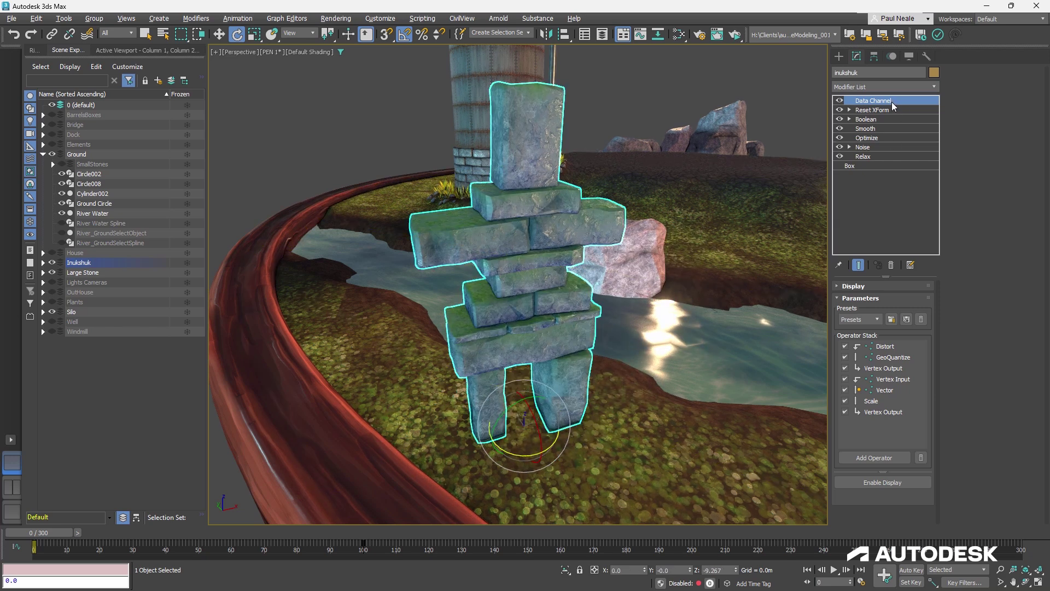
pyautogui.click(886, 347)
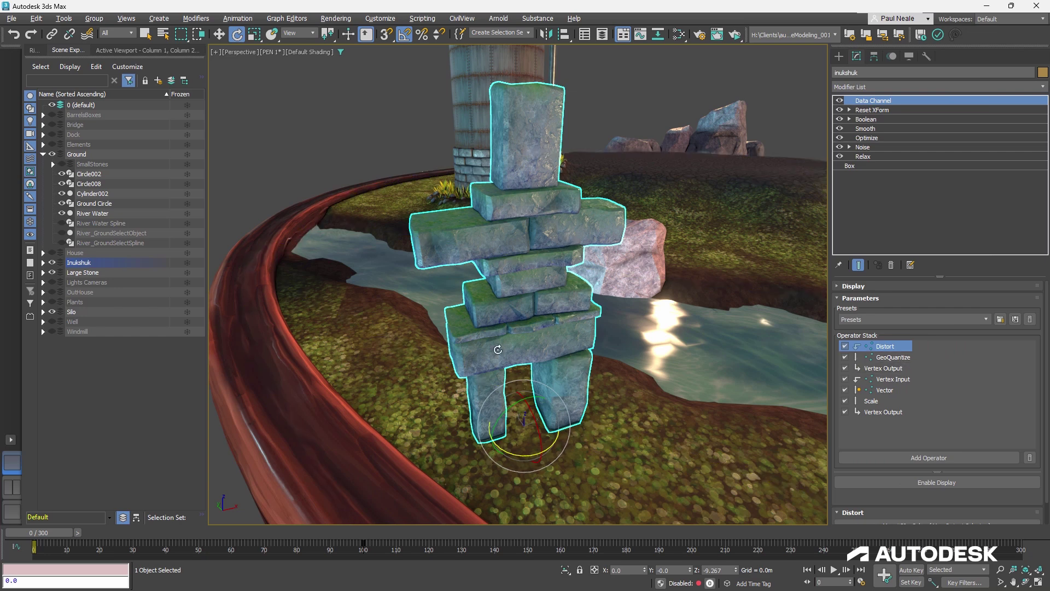
pyautogui.click(895, 379)
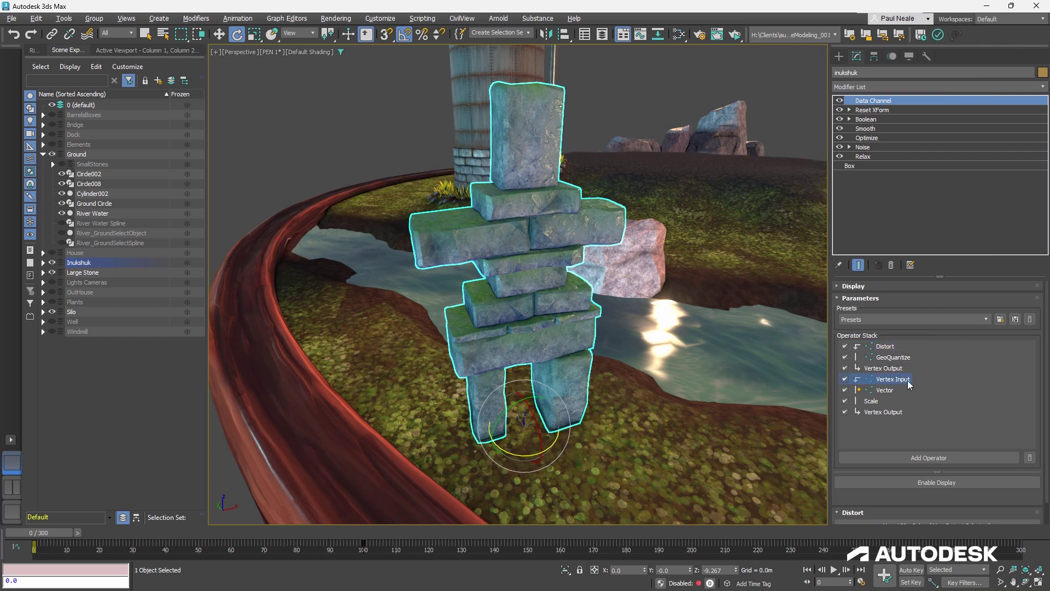
pyautogui.scroll(-1, 856, 506)
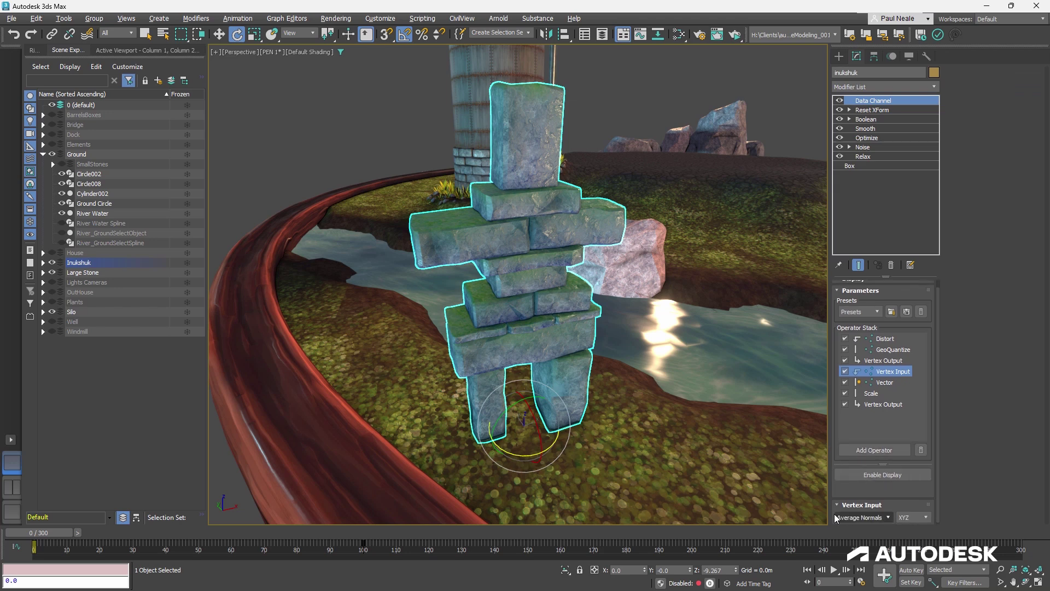
# Check the Vector DotProd operator, raise Scale to 3.6, and confirm Vertex Output uses channel 3.
pyautogui.click(889, 382)
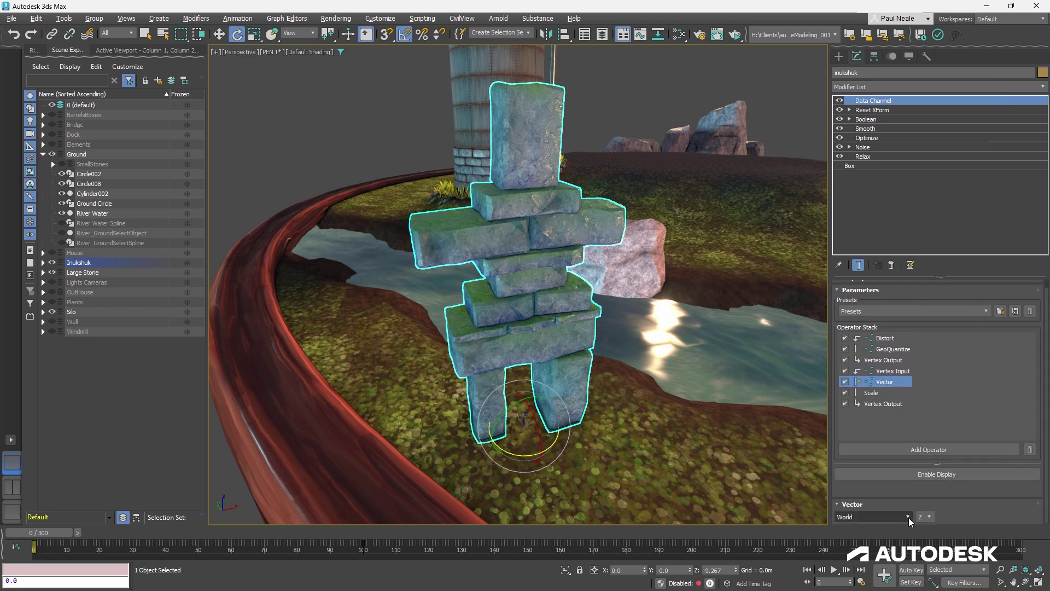
pyautogui.rightClick(888, 382)
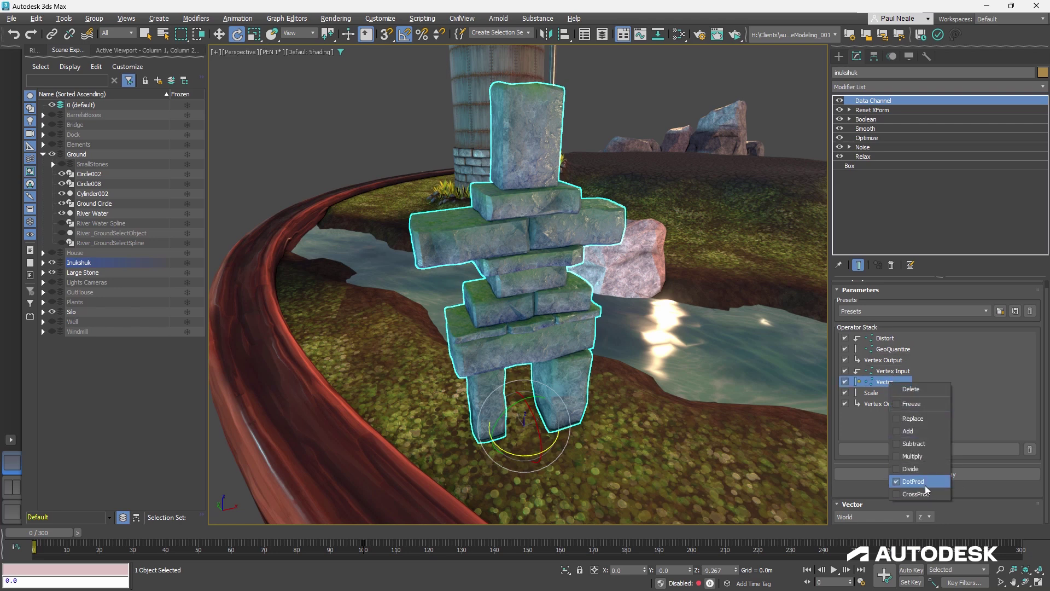
pyautogui.click(968, 494)
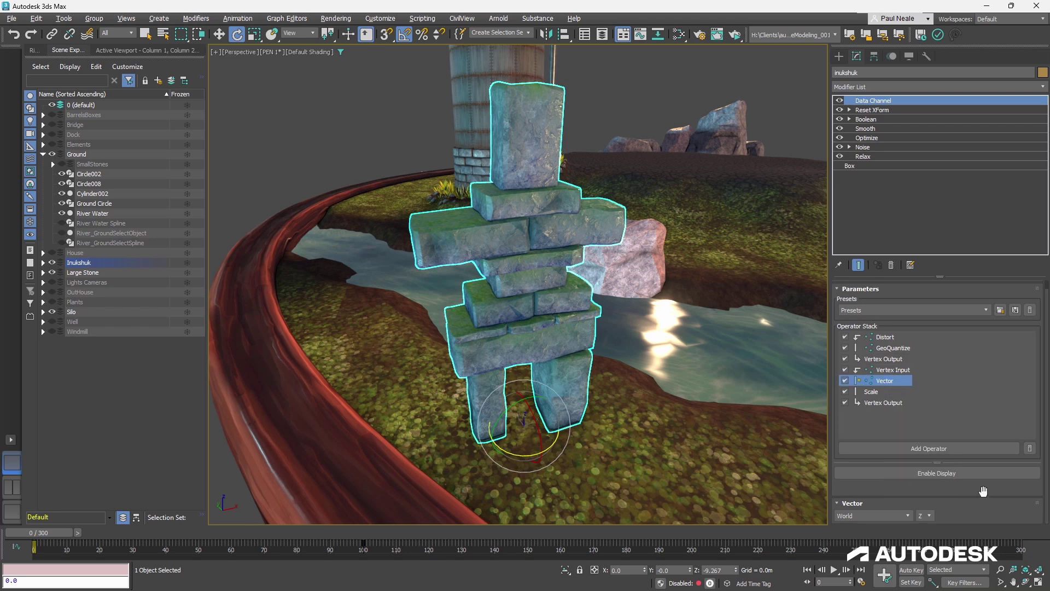
pyautogui.click(875, 392)
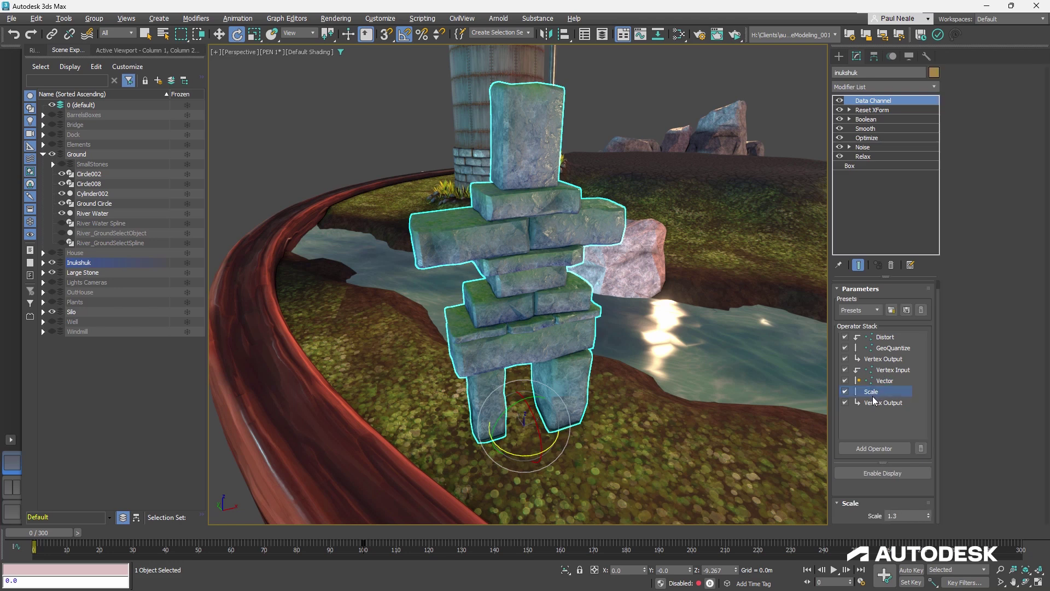
pyautogui.moveTo(928, 515); pyautogui.dragTo(933, 500)
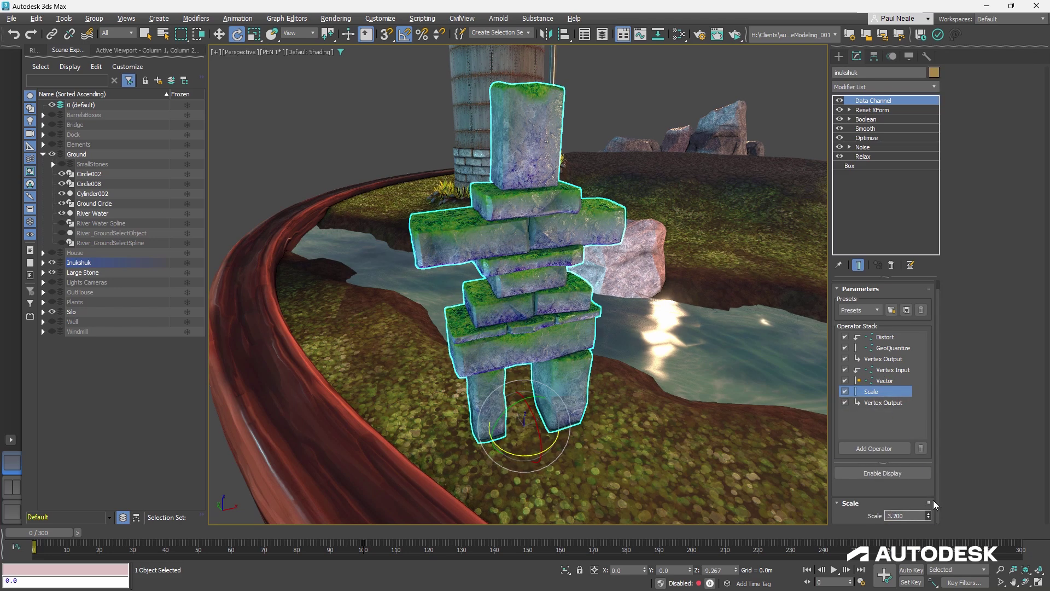
pyautogui.click(890, 402)
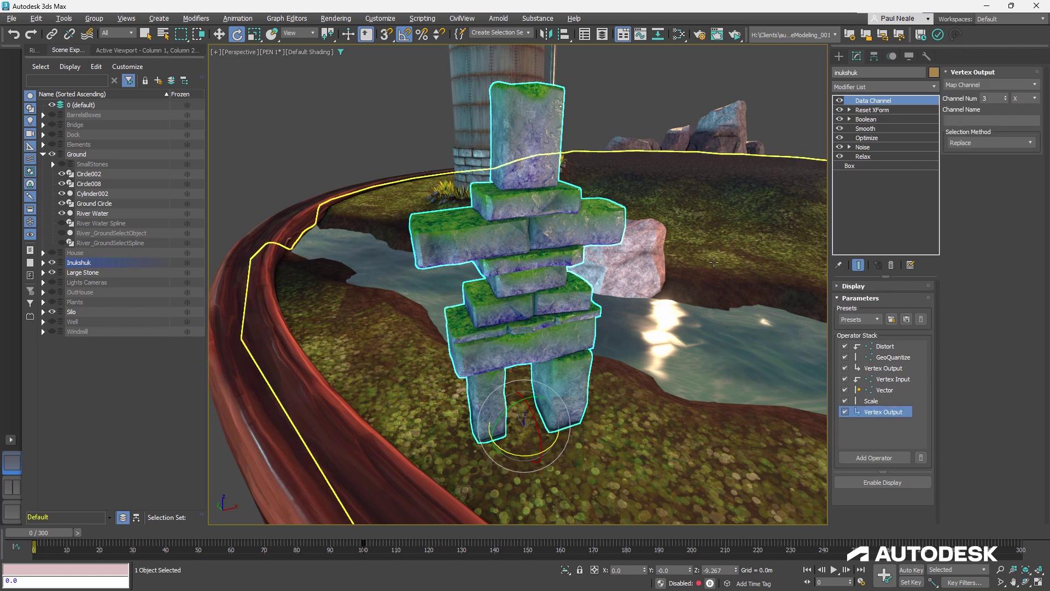
pyautogui.moveTo(641, 356); pyautogui.dragTo(642, 363, button='middle')
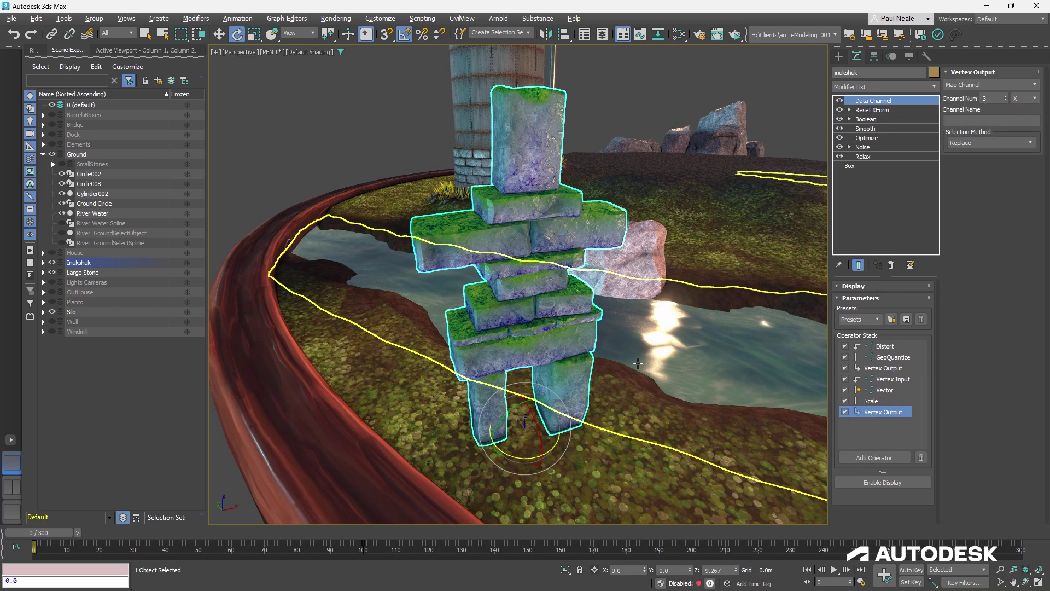
pyautogui.click(329, 117)
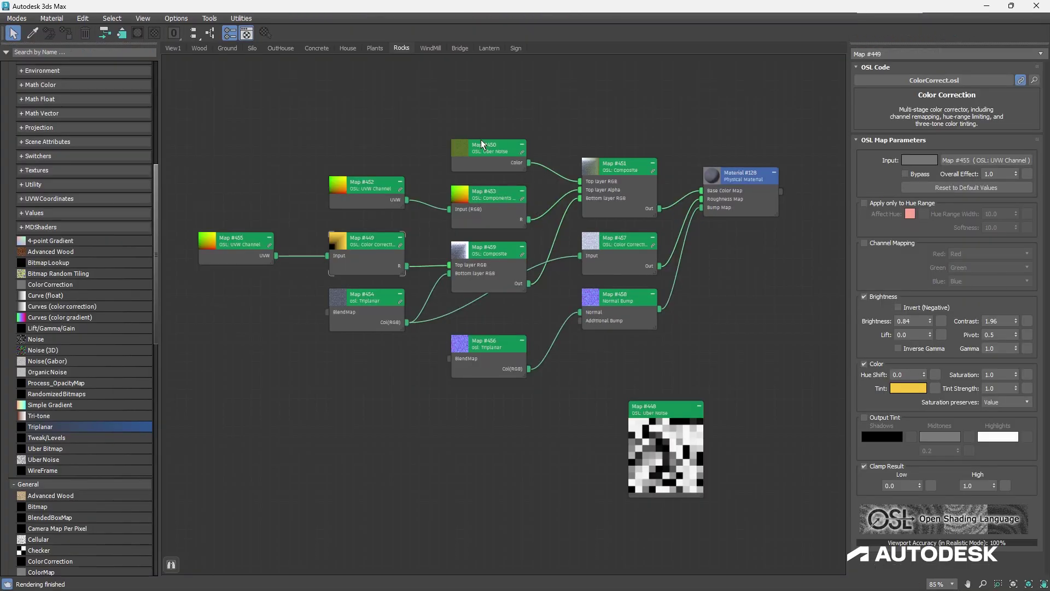
pyautogui.moveTo(481, 140); pyautogui.dragTo(535, 161, button='middle')
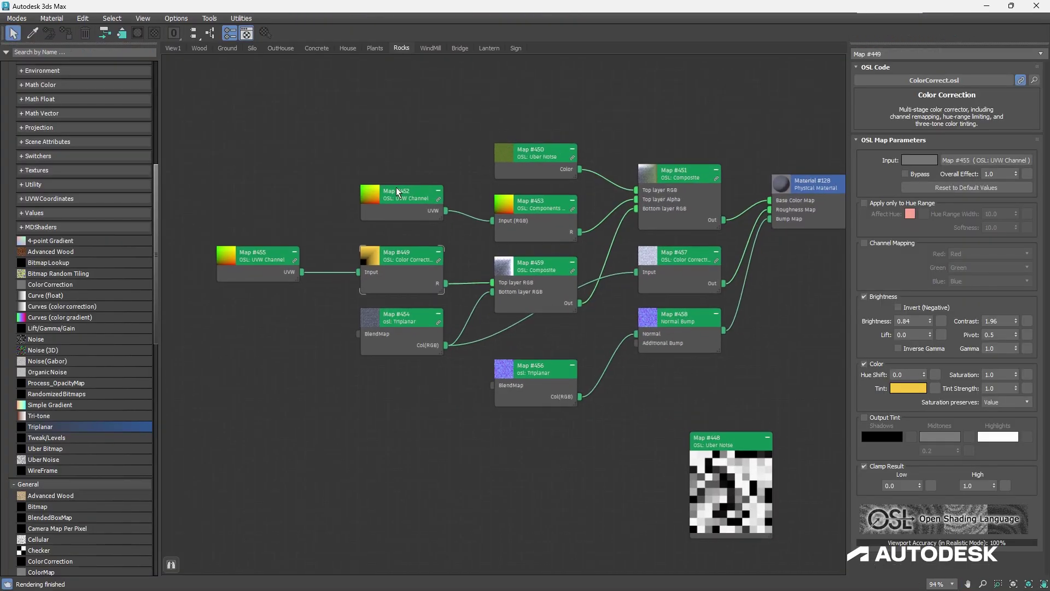
pyautogui.click(396, 187)
pyautogui.scroll(1, 401, 195)
pyautogui.moveTo(401, 195); pyautogui.dragTo(411, 157, button='middle')
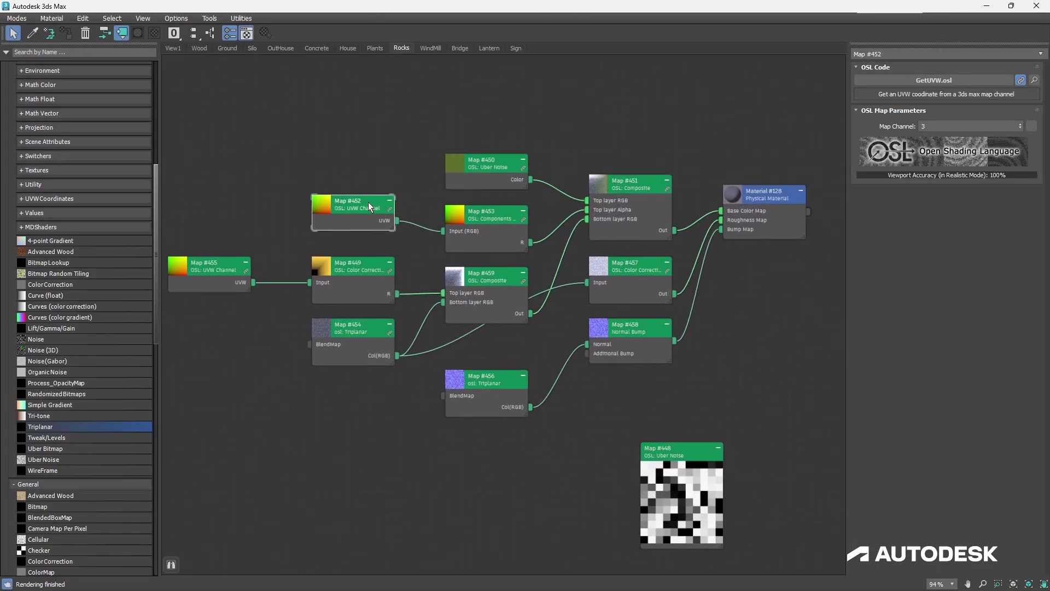
pyautogui.moveTo(479, 176); pyautogui.dragTo(469, 176)
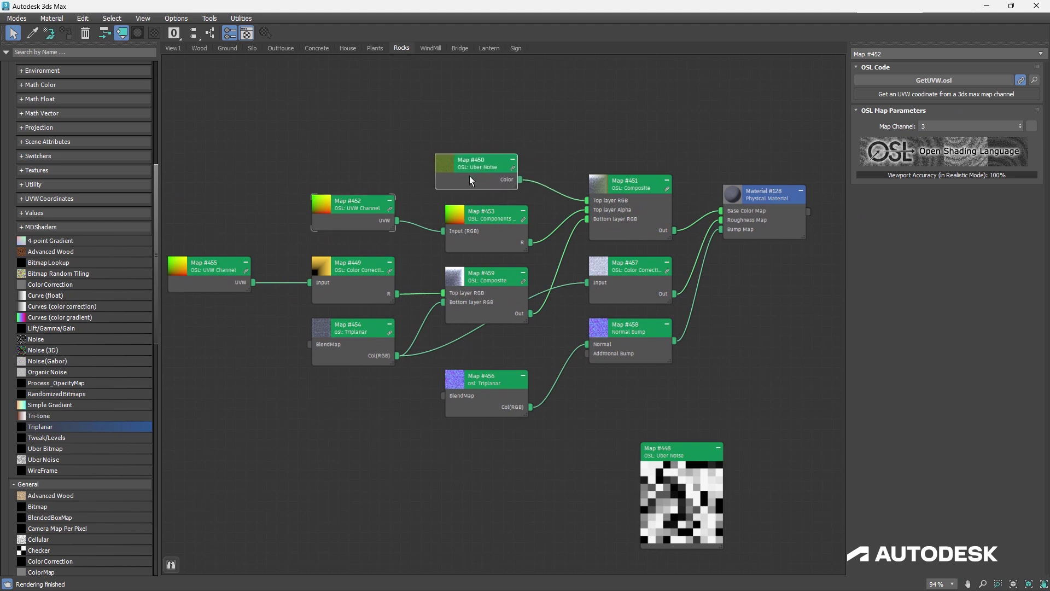
pyautogui.hotkey('ctrl', 'z')
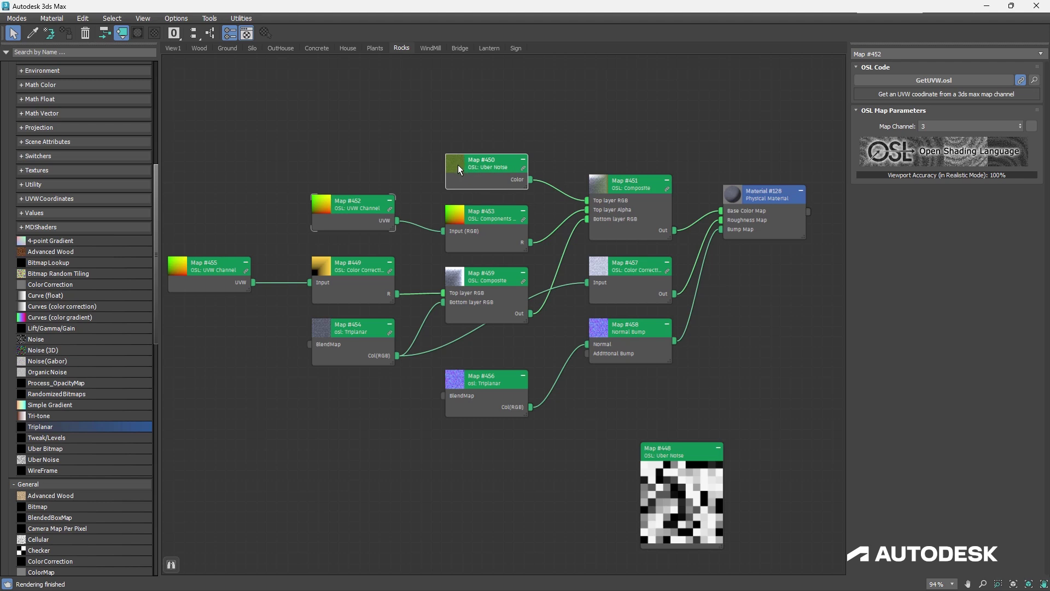
pyautogui.click(495, 220)
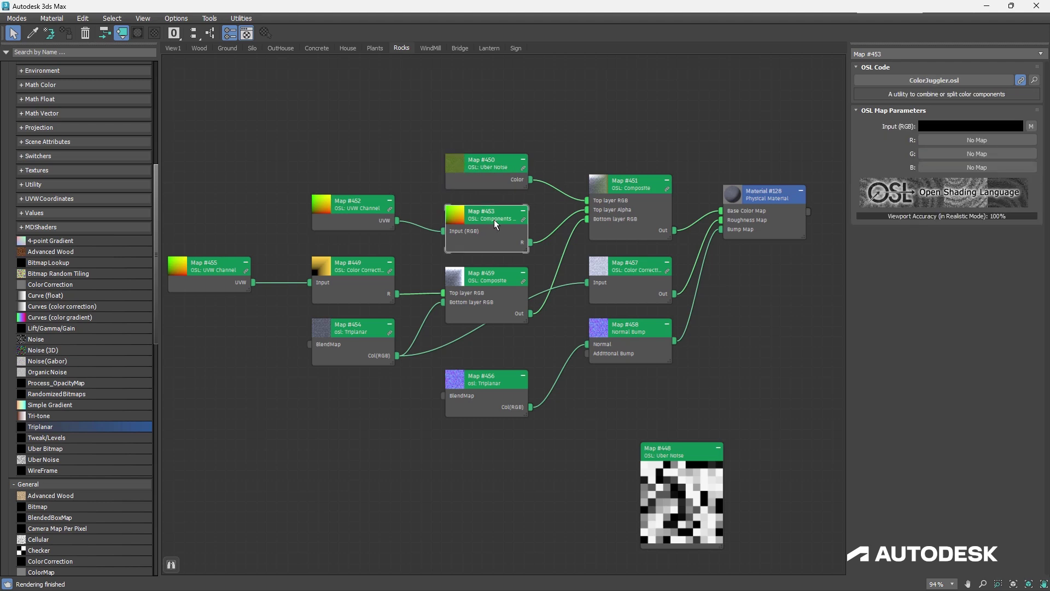
pyautogui.click(376, 208)
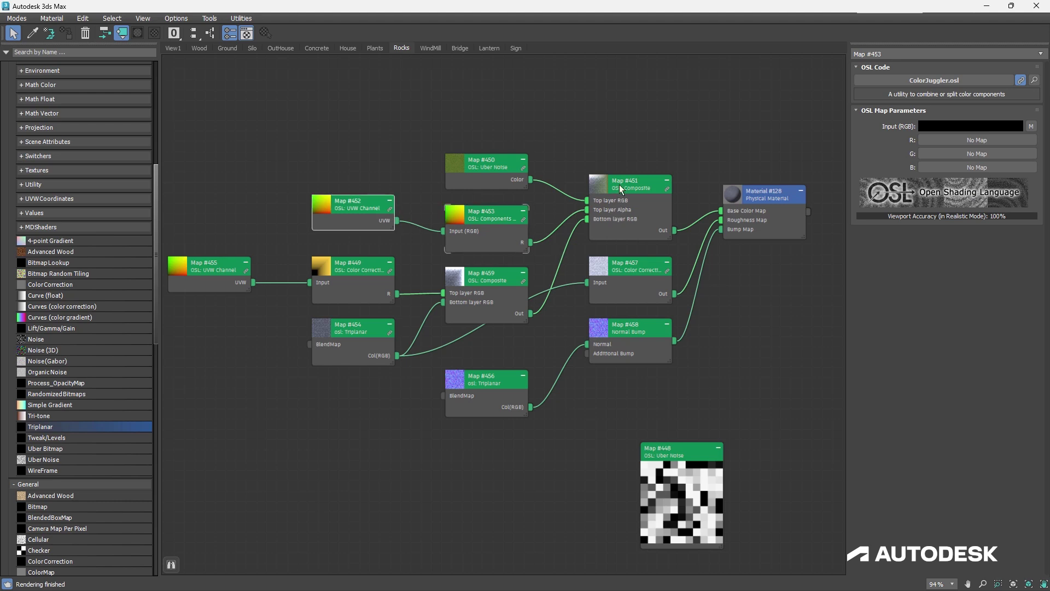
pyautogui.click(646, 199)
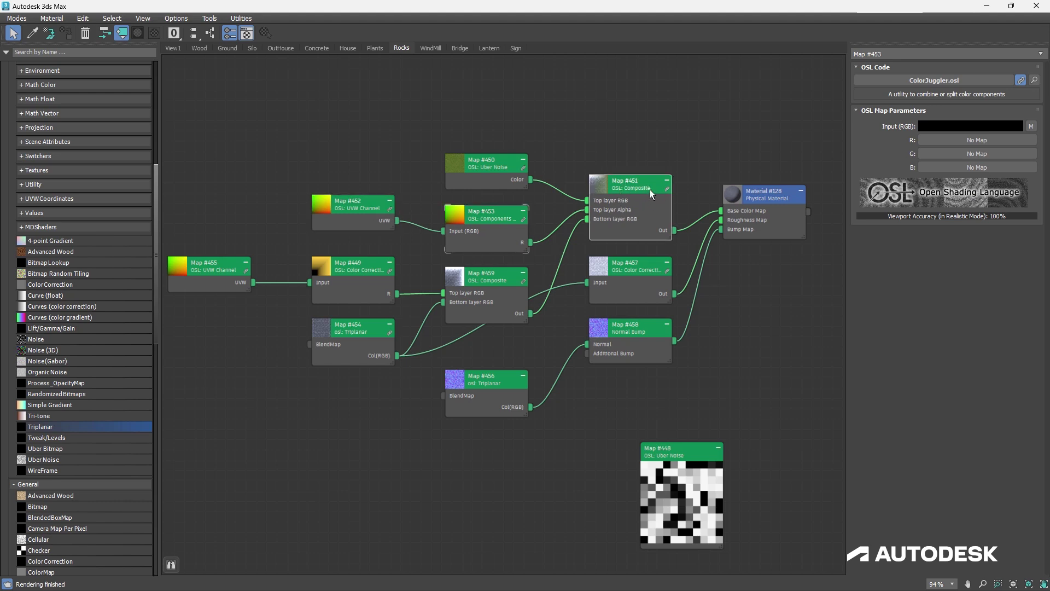